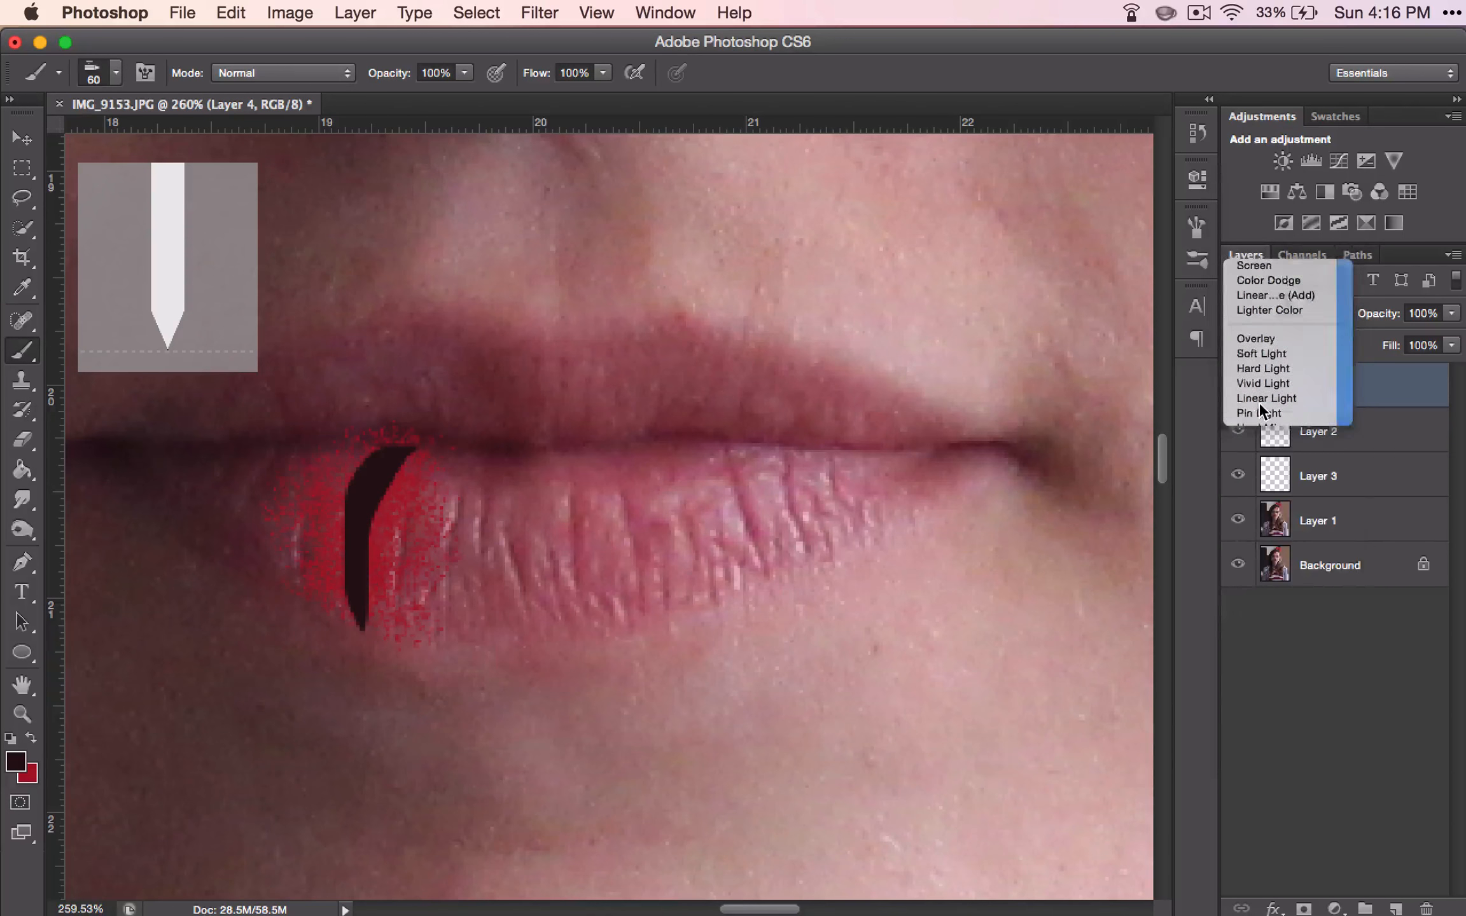
Step: Set the blend mode of Layer 4 and Layer 3 to Overlay
click(1313, 310)
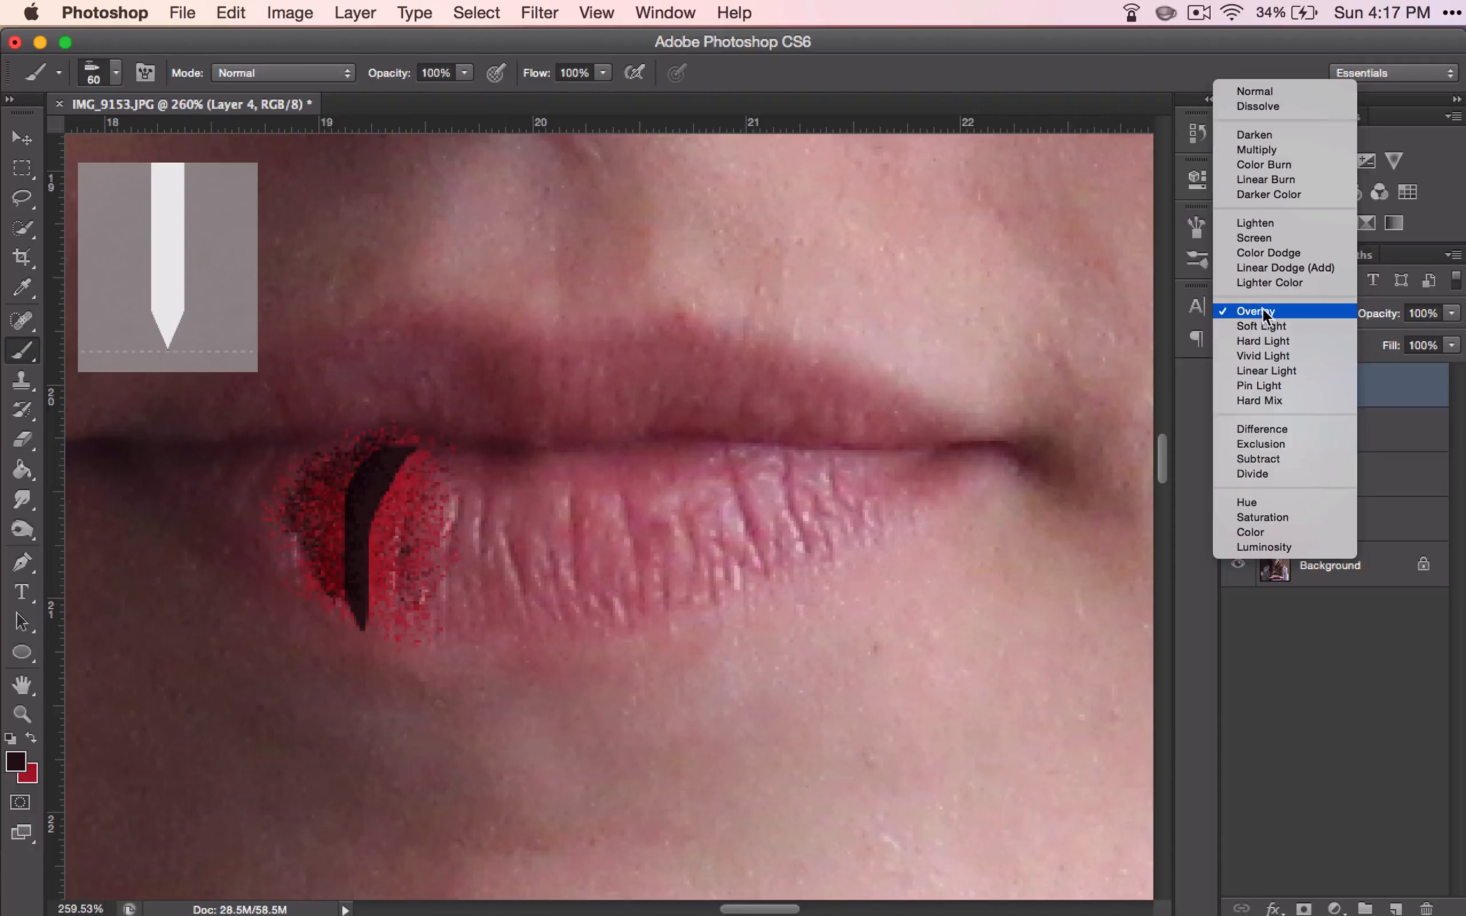
click(1404, 398)
click(1351, 479)
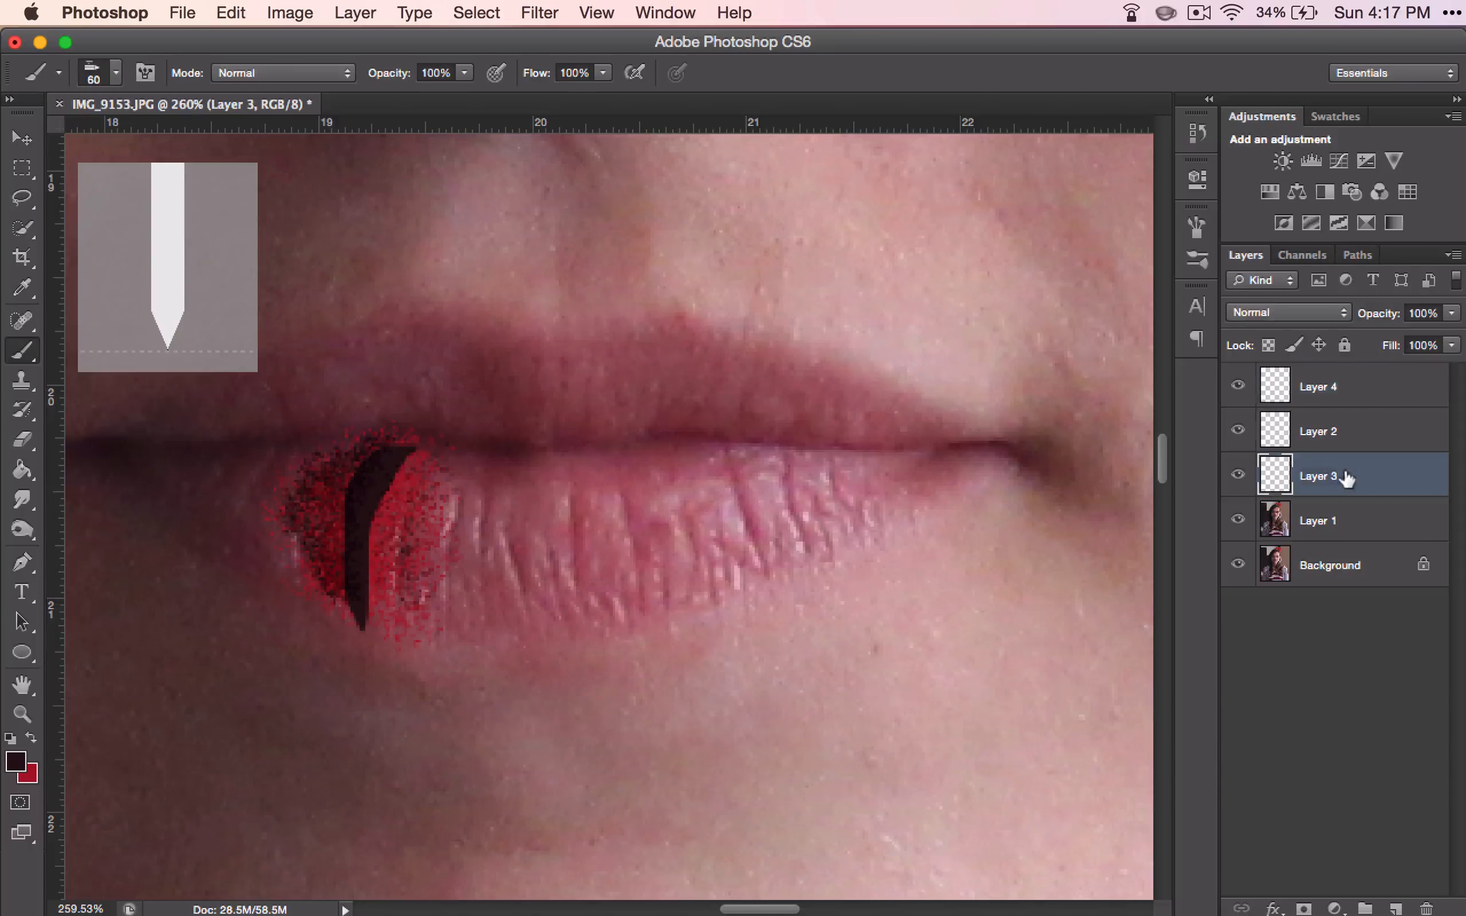
click(1262, 311)
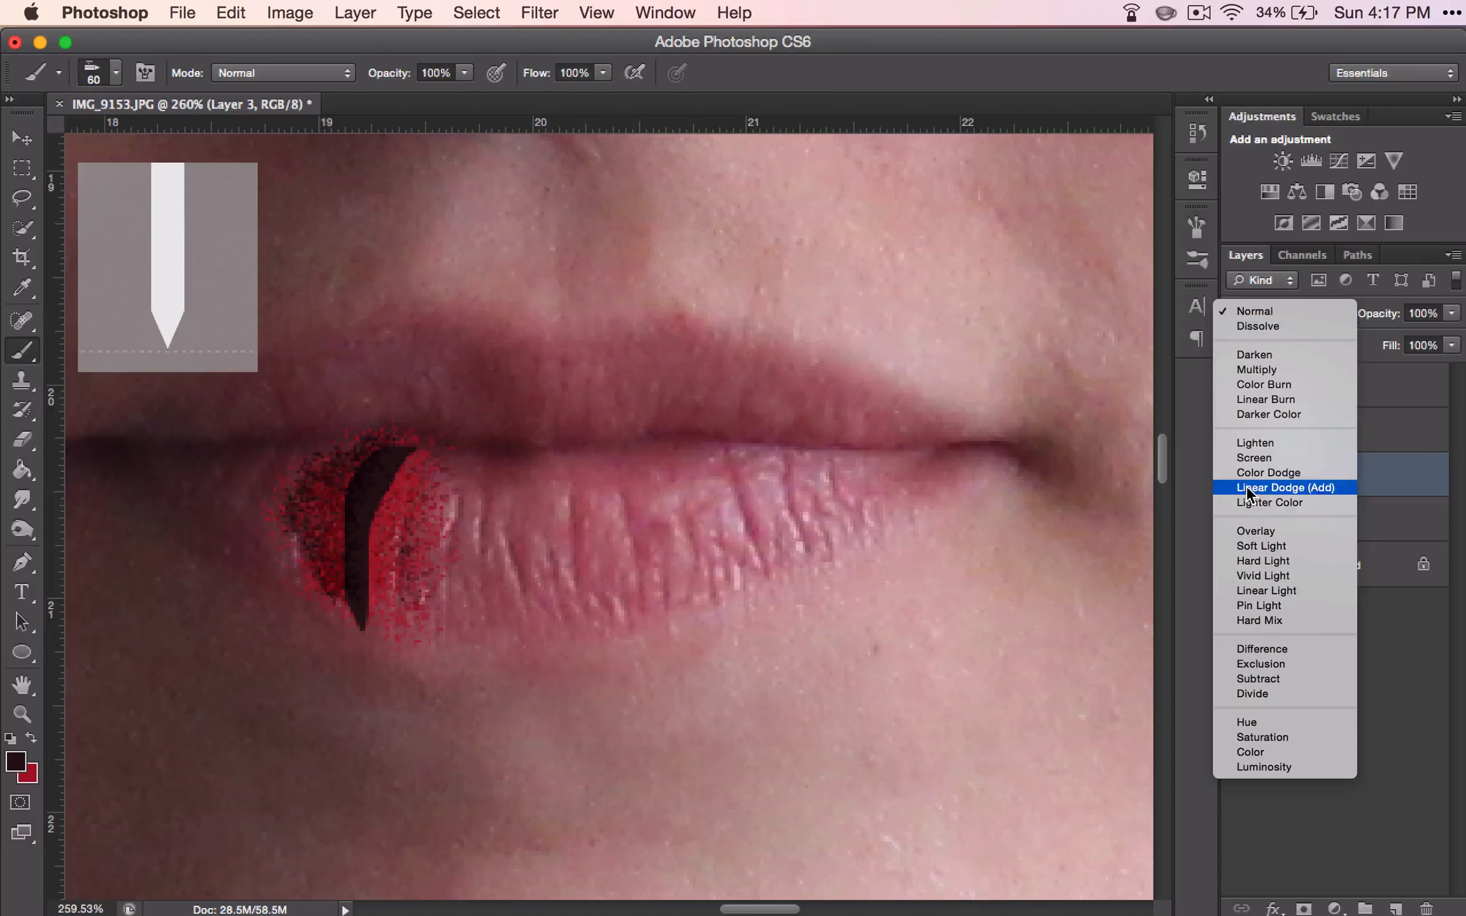
click(1253, 530)
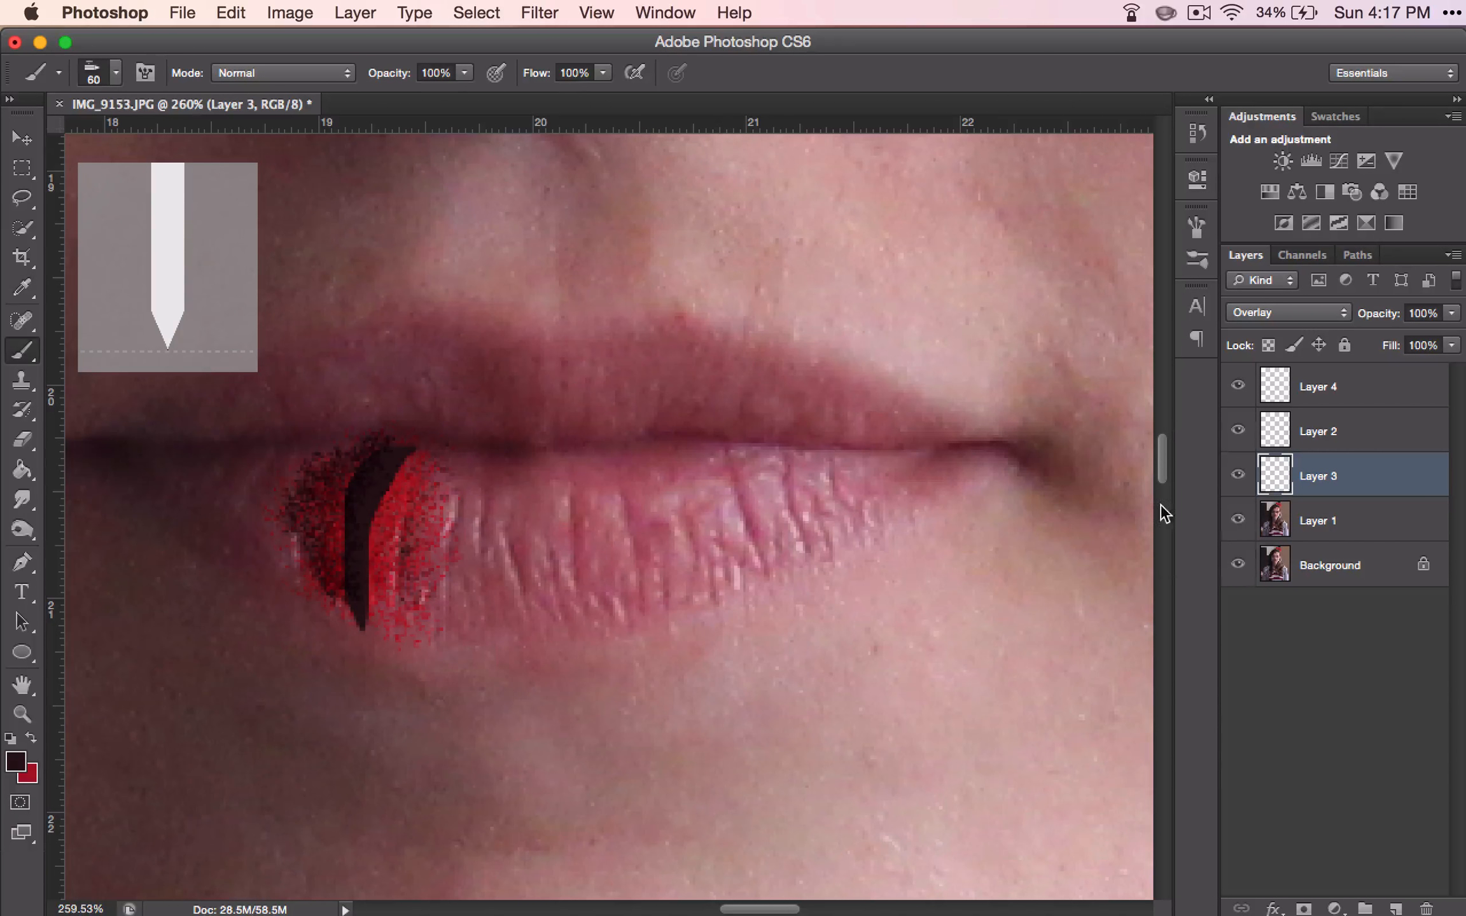
Step: Move Layer 3 to the top of the layer stack and compare the lip with that layer hidden and shown
drag(1363, 472, 1335, 376)
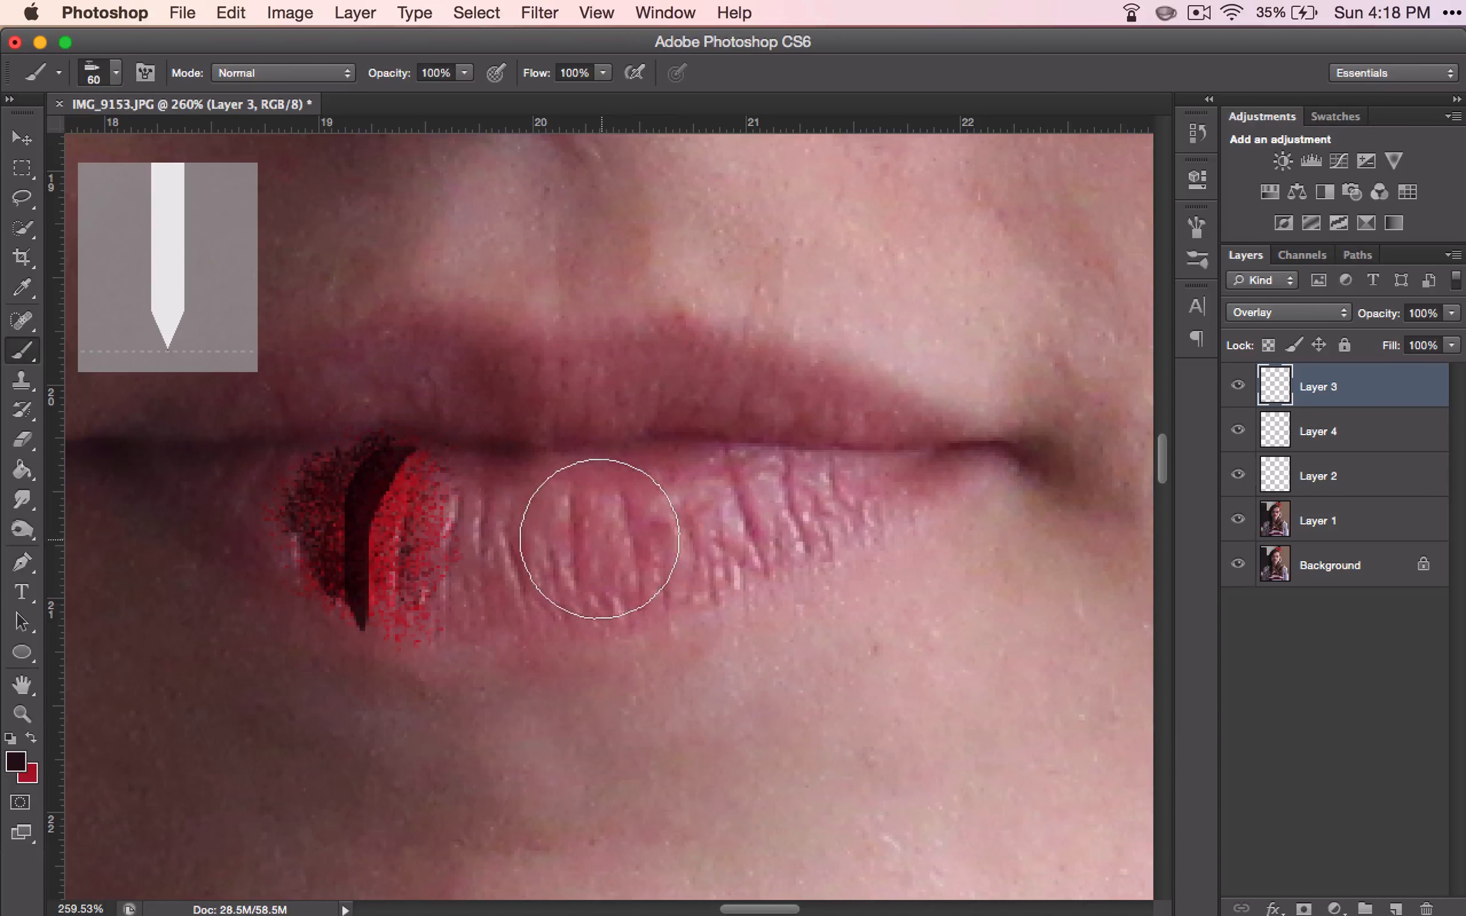
scroll(595, 534, up, 5)
scroll(598, 530, down, 10)
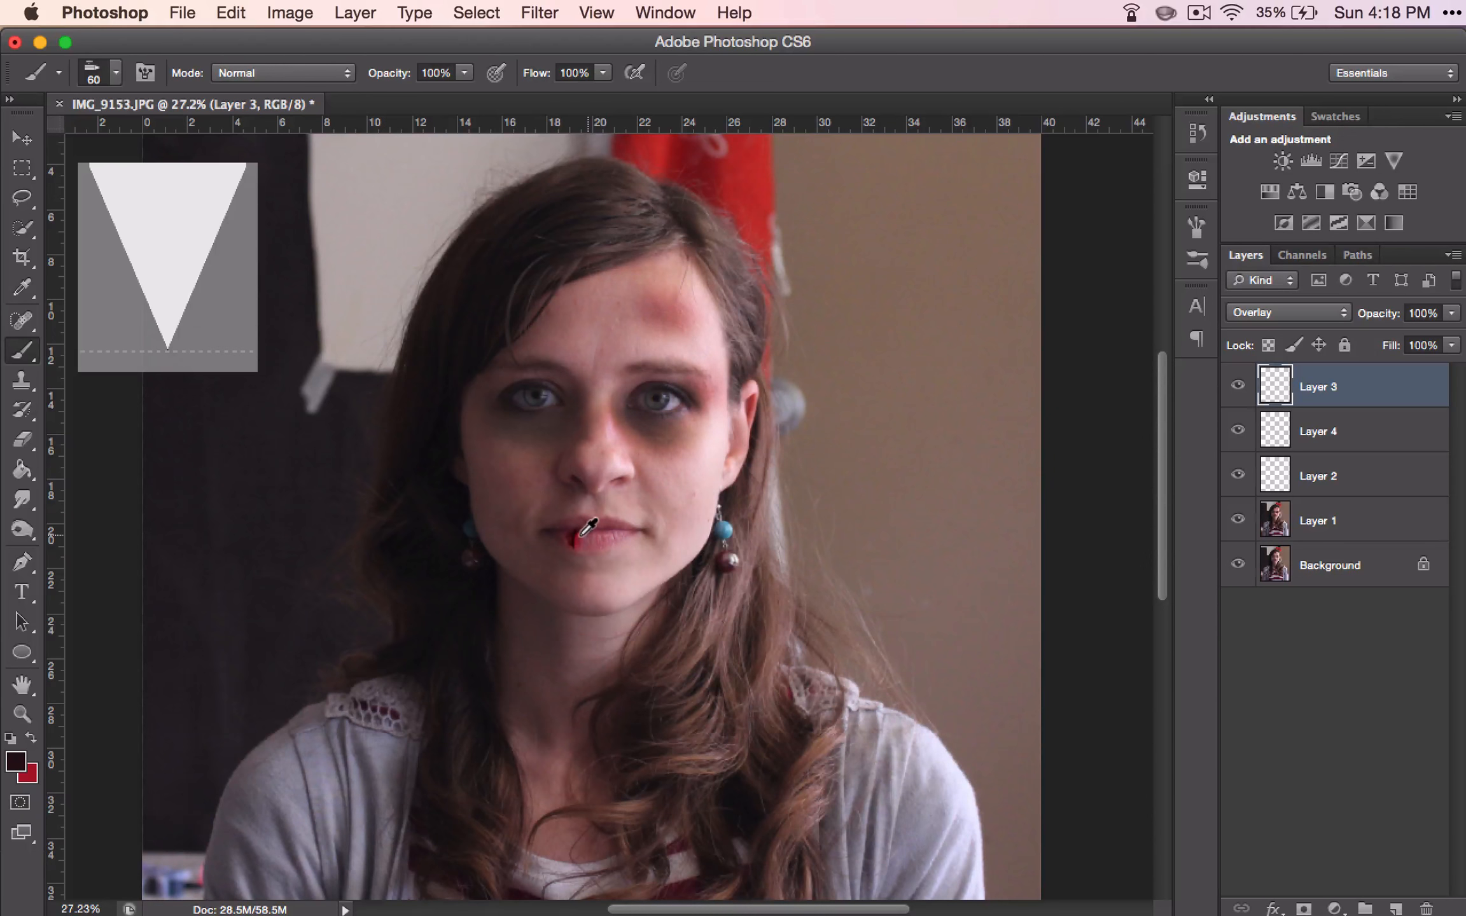
scroll(582, 531, up, 10)
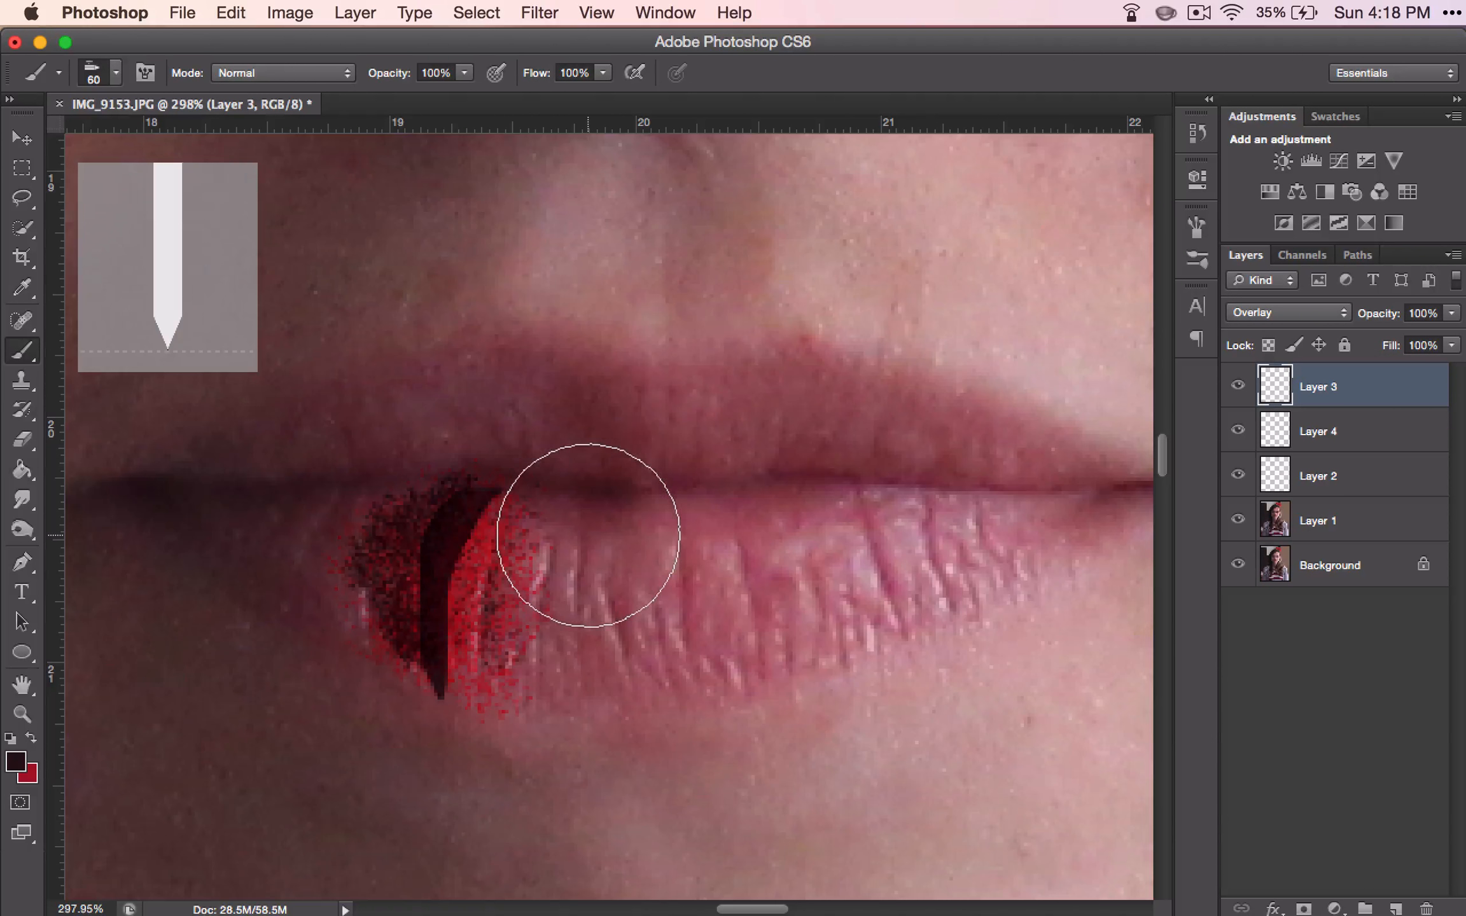
scroll(588, 534, down, 3)
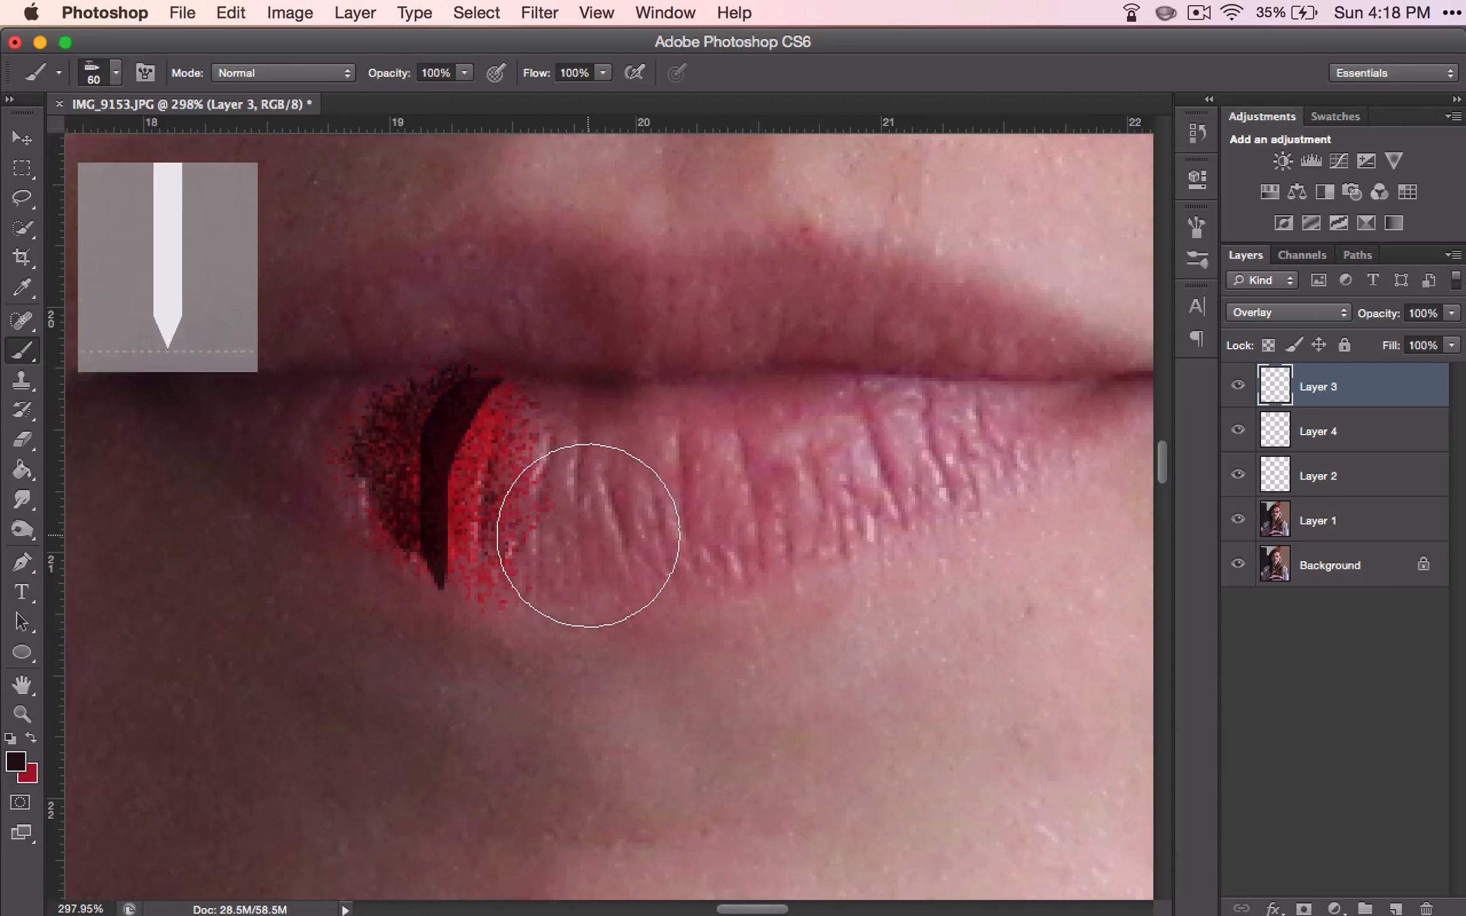
click(1237, 384)
click(1237, 384)
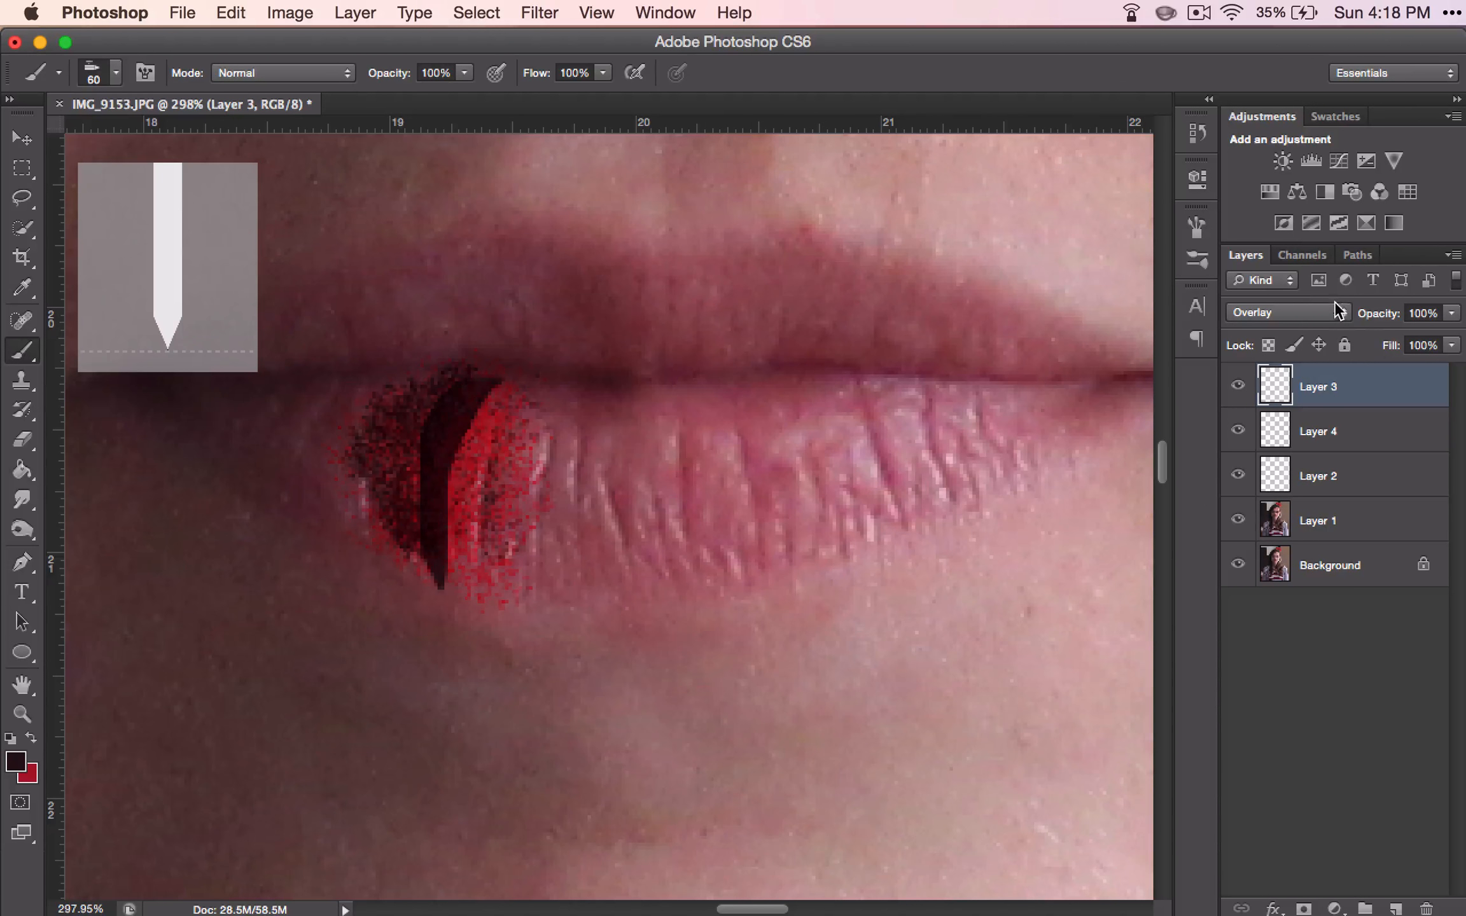
Step: Try the Soft Light, Hard Light, Vivid Light, Linear Light, Pin Light and Hard Mix blend modes on Layer 3
click(1288, 311)
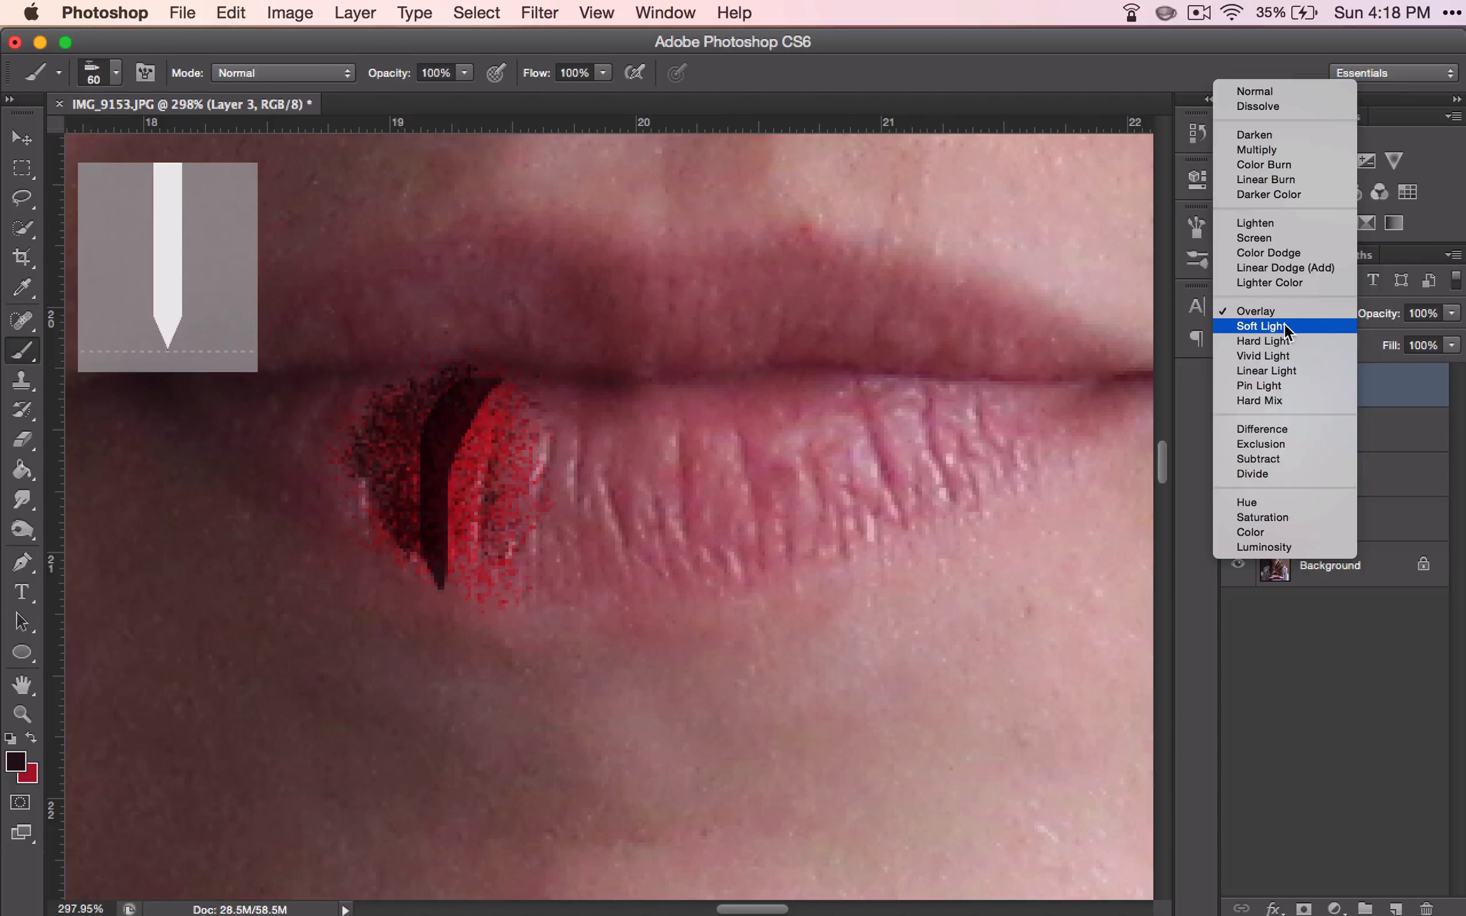
click(1284, 326)
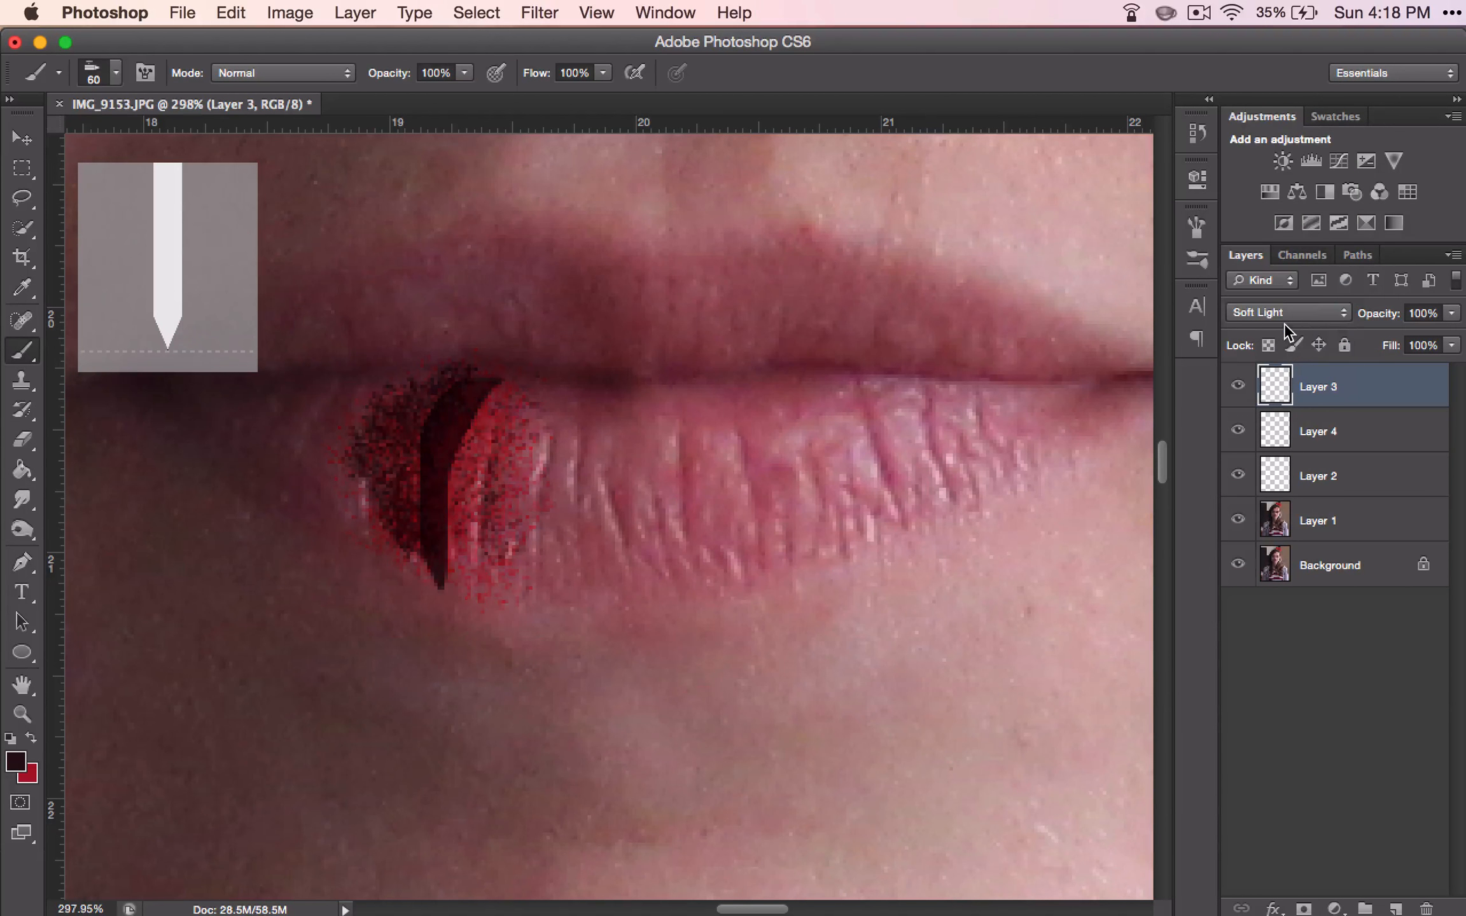
click(1251, 314)
click(1251, 324)
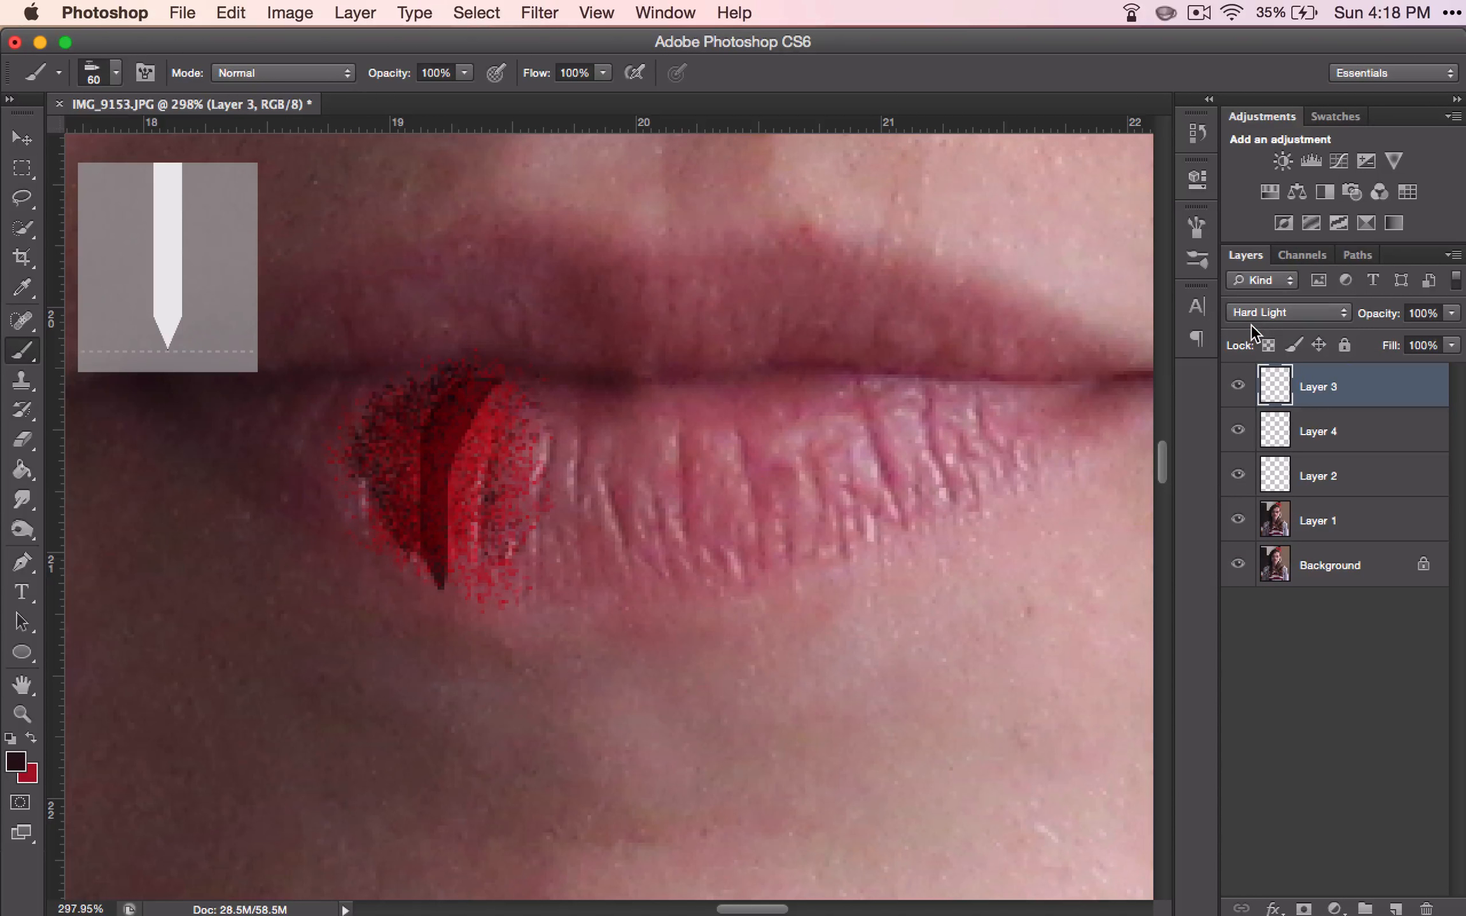
click(1257, 305)
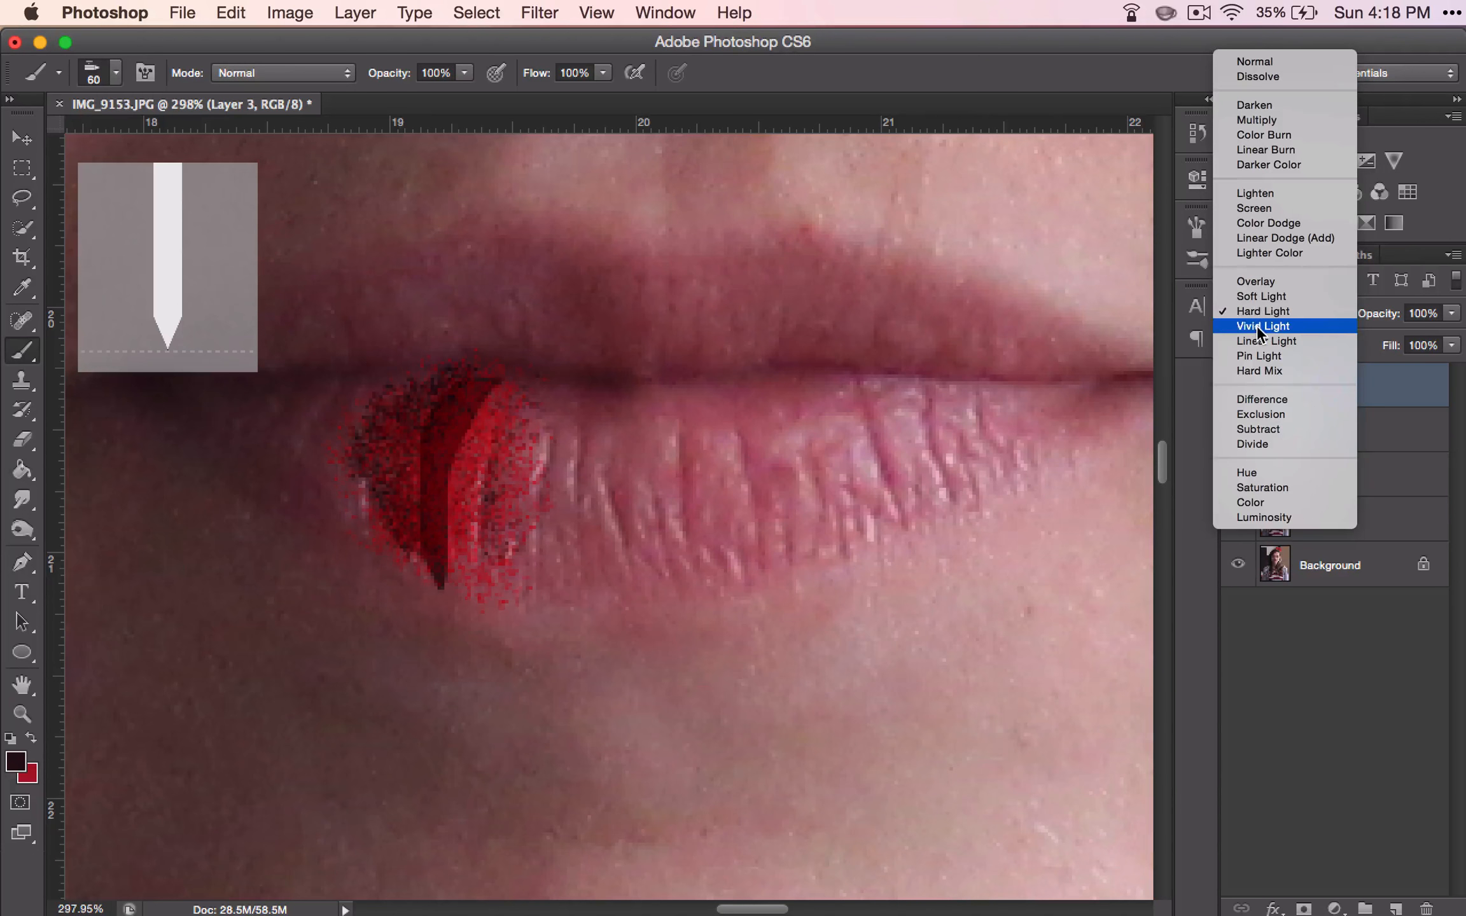
click(1256, 325)
click(1256, 314)
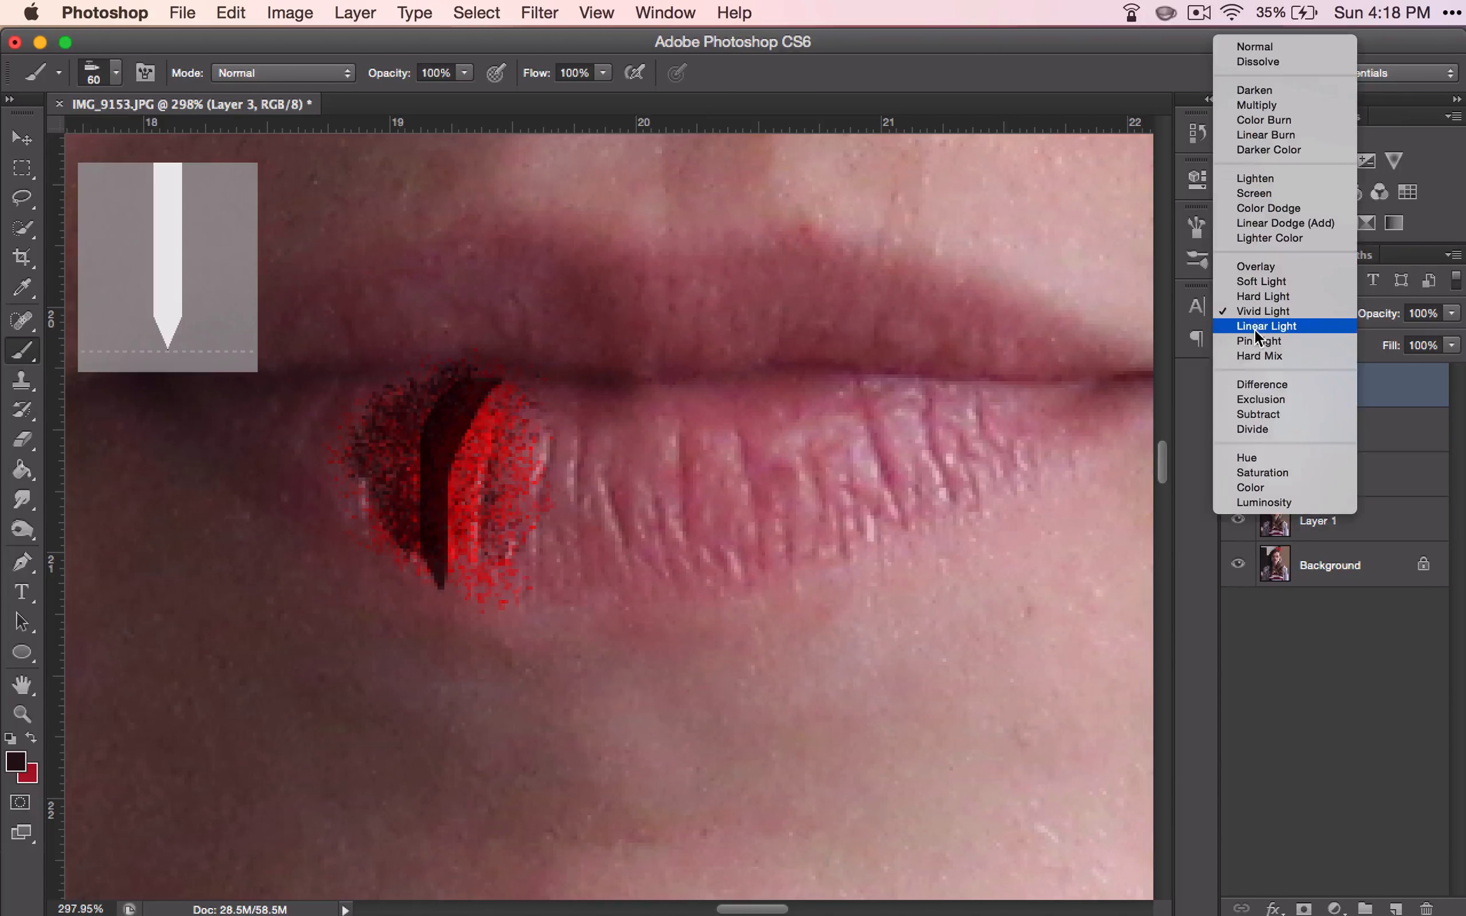
click(1254, 329)
click(1248, 313)
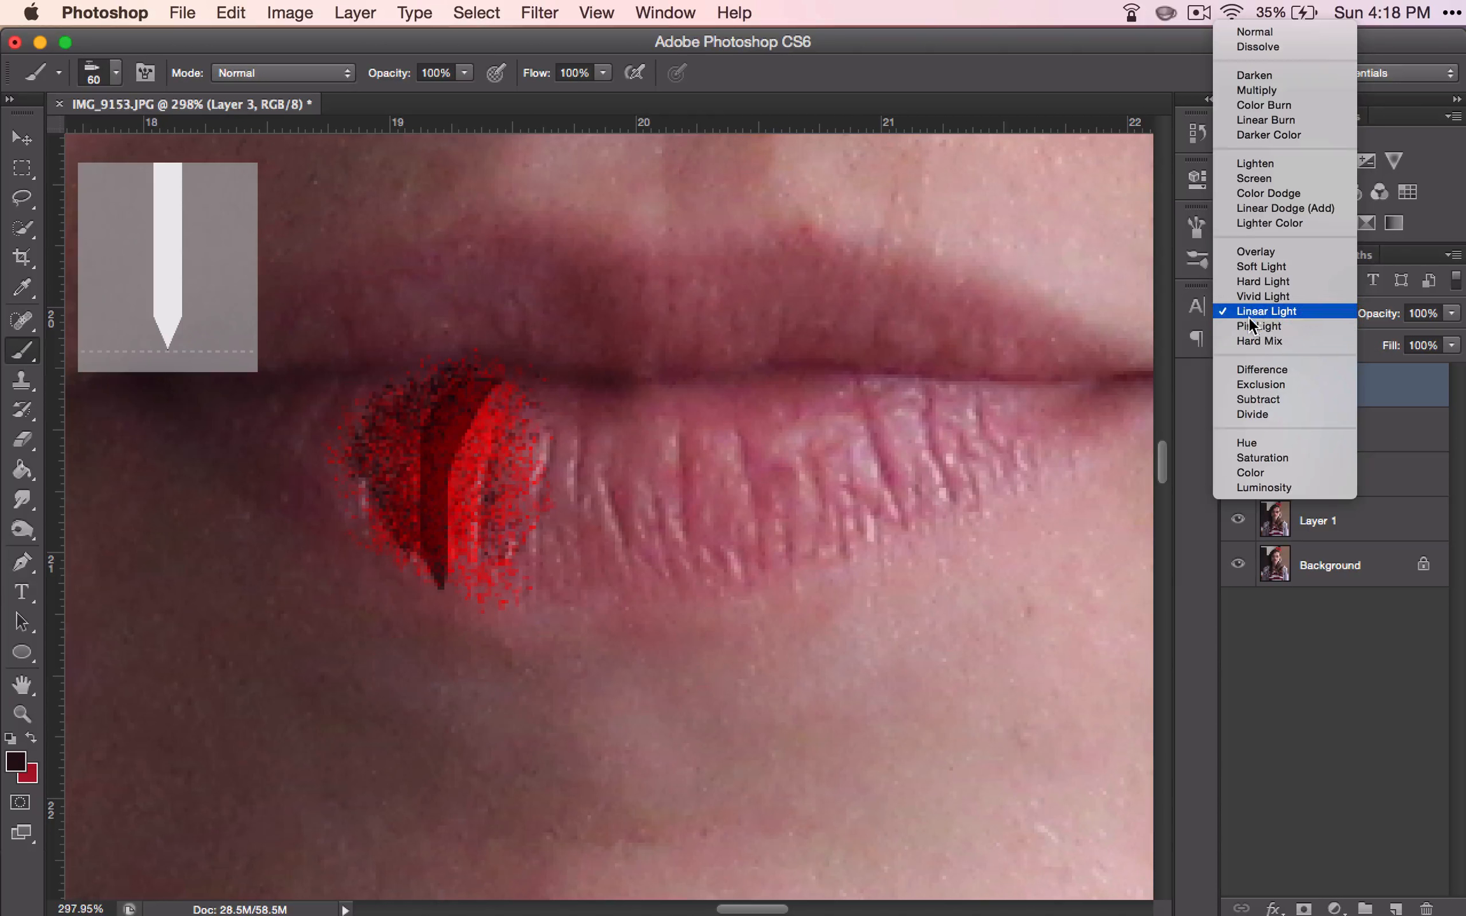
click(1249, 327)
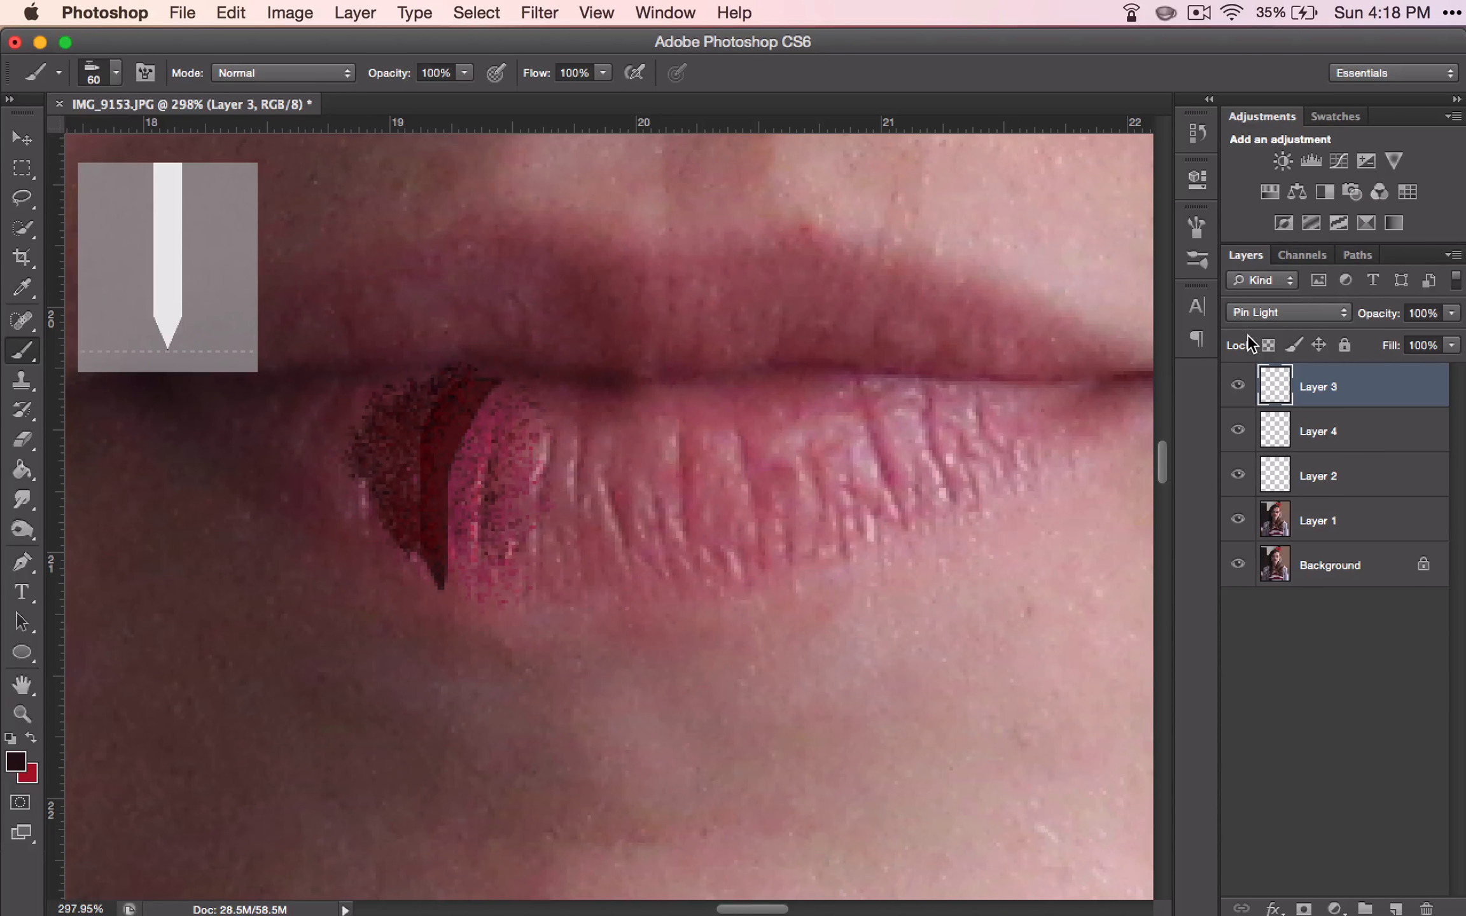
click(1251, 313)
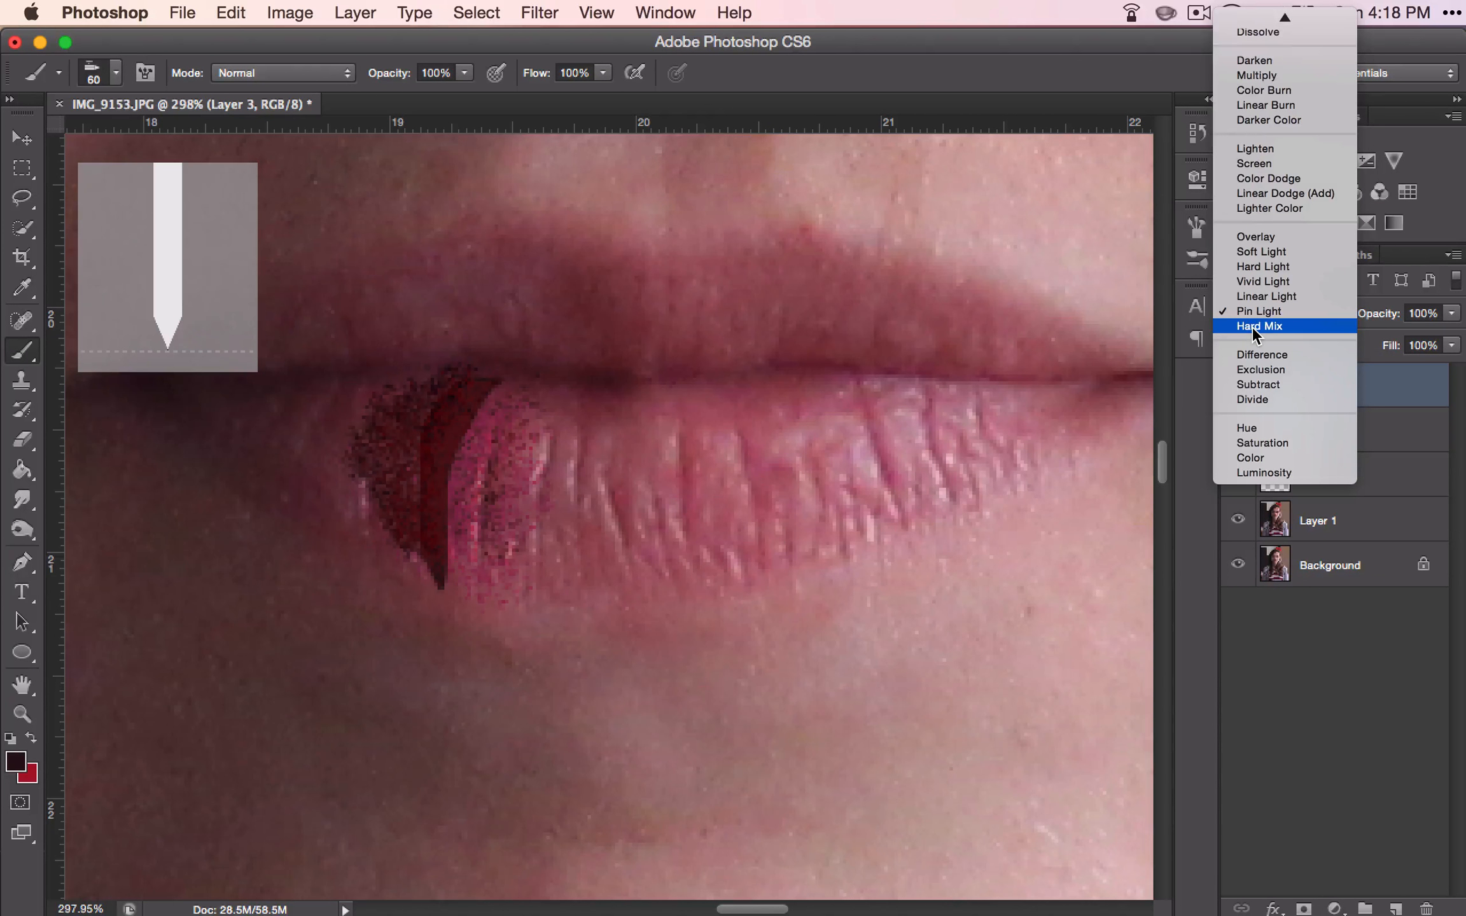
click(1252, 326)
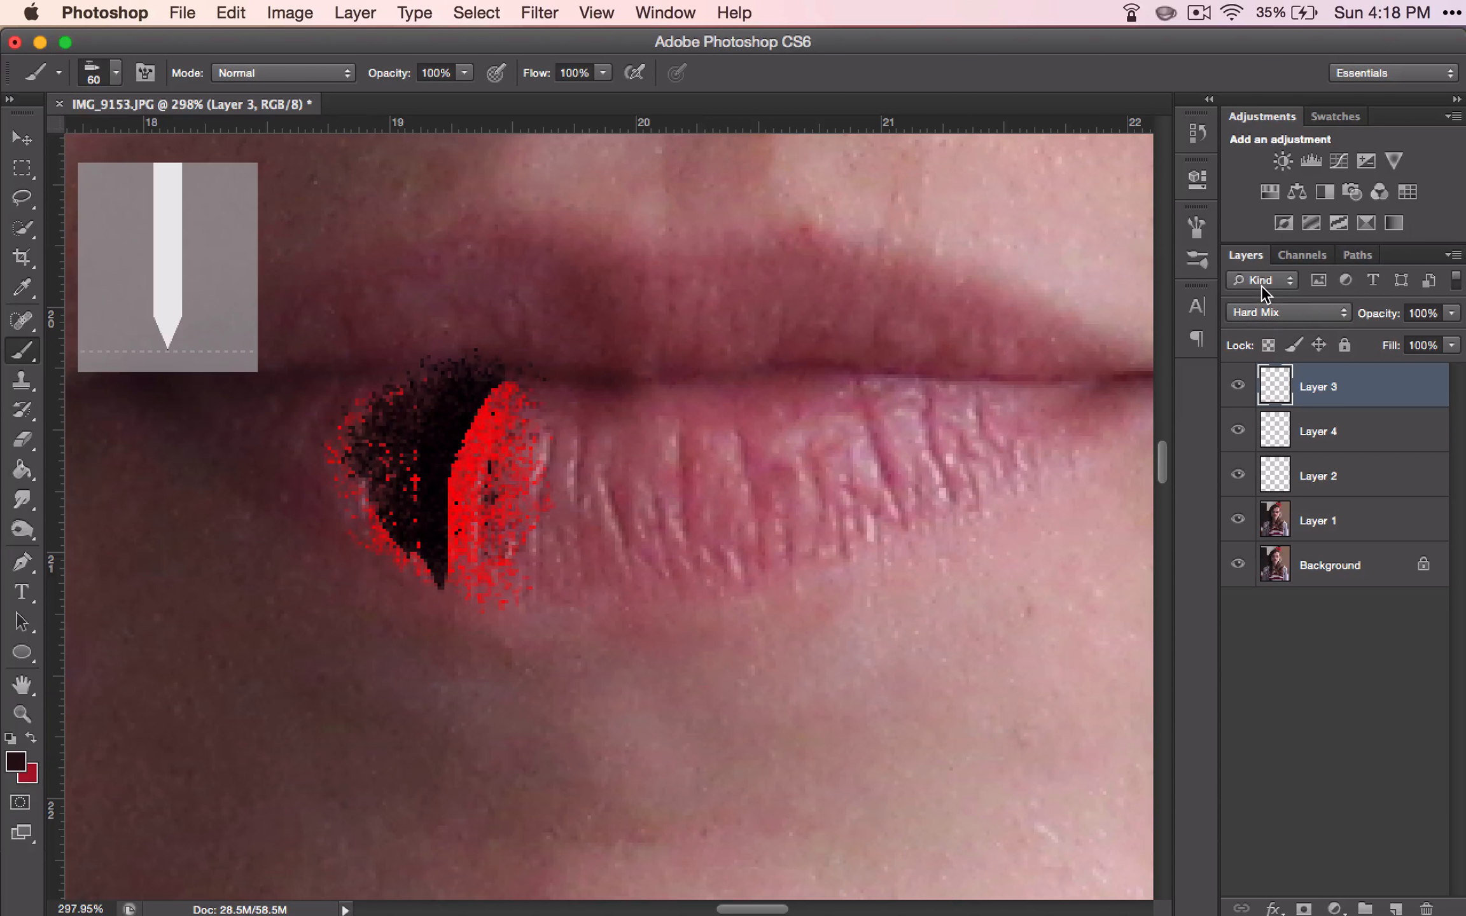
Step: Set the blend mode of Layer 3 to Soft Light and check the lip wound against the whole face
click(1258, 313)
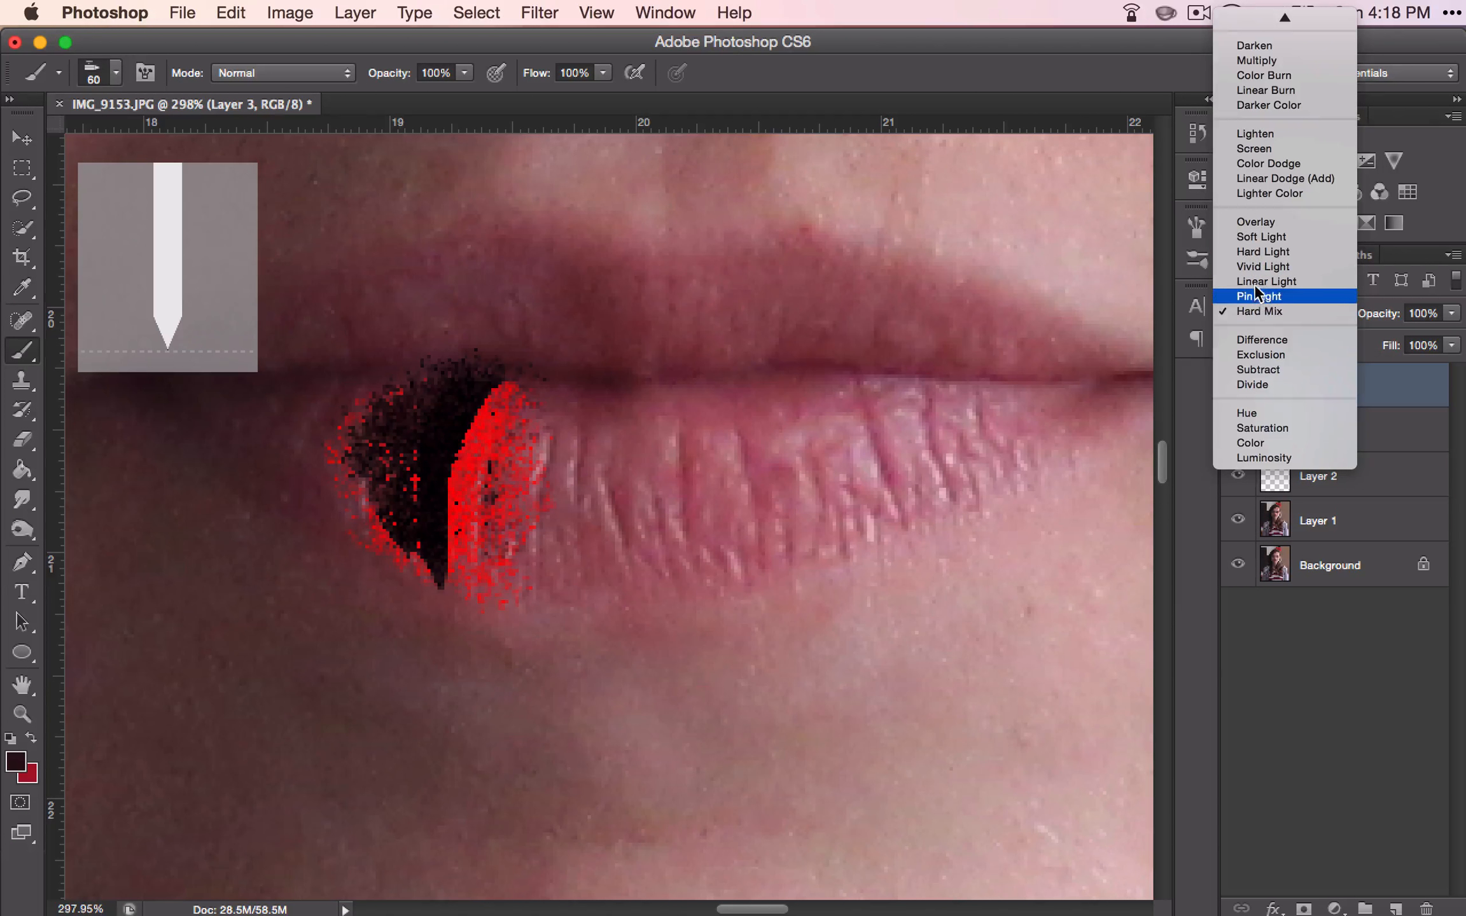
click(1245, 239)
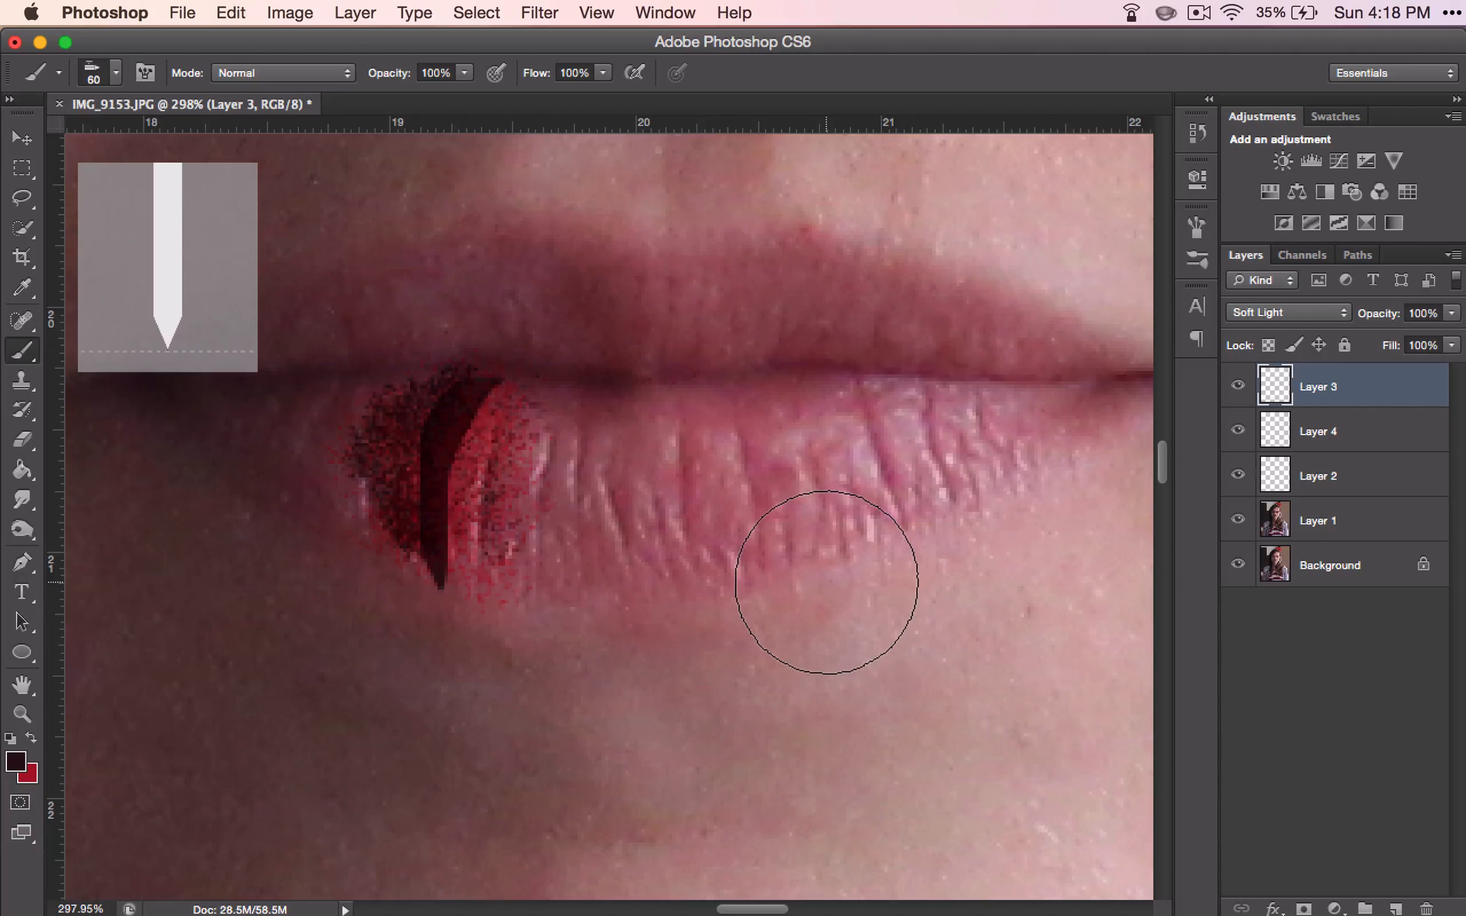
scroll(827, 575, down, 2)
scroll(827, 575, down, 3)
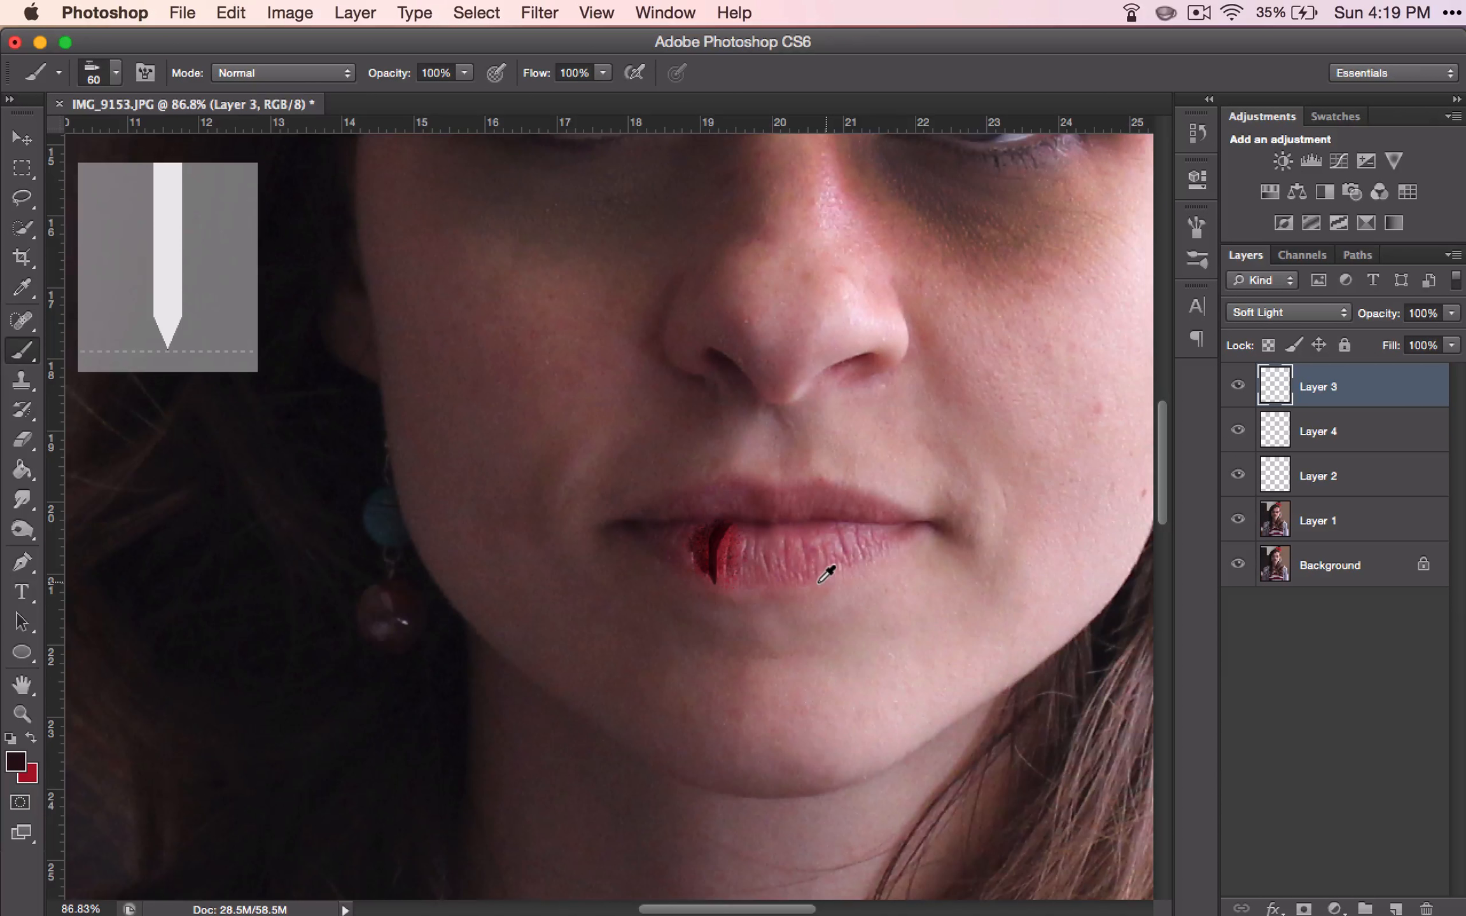
scroll(827, 575, down, 3)
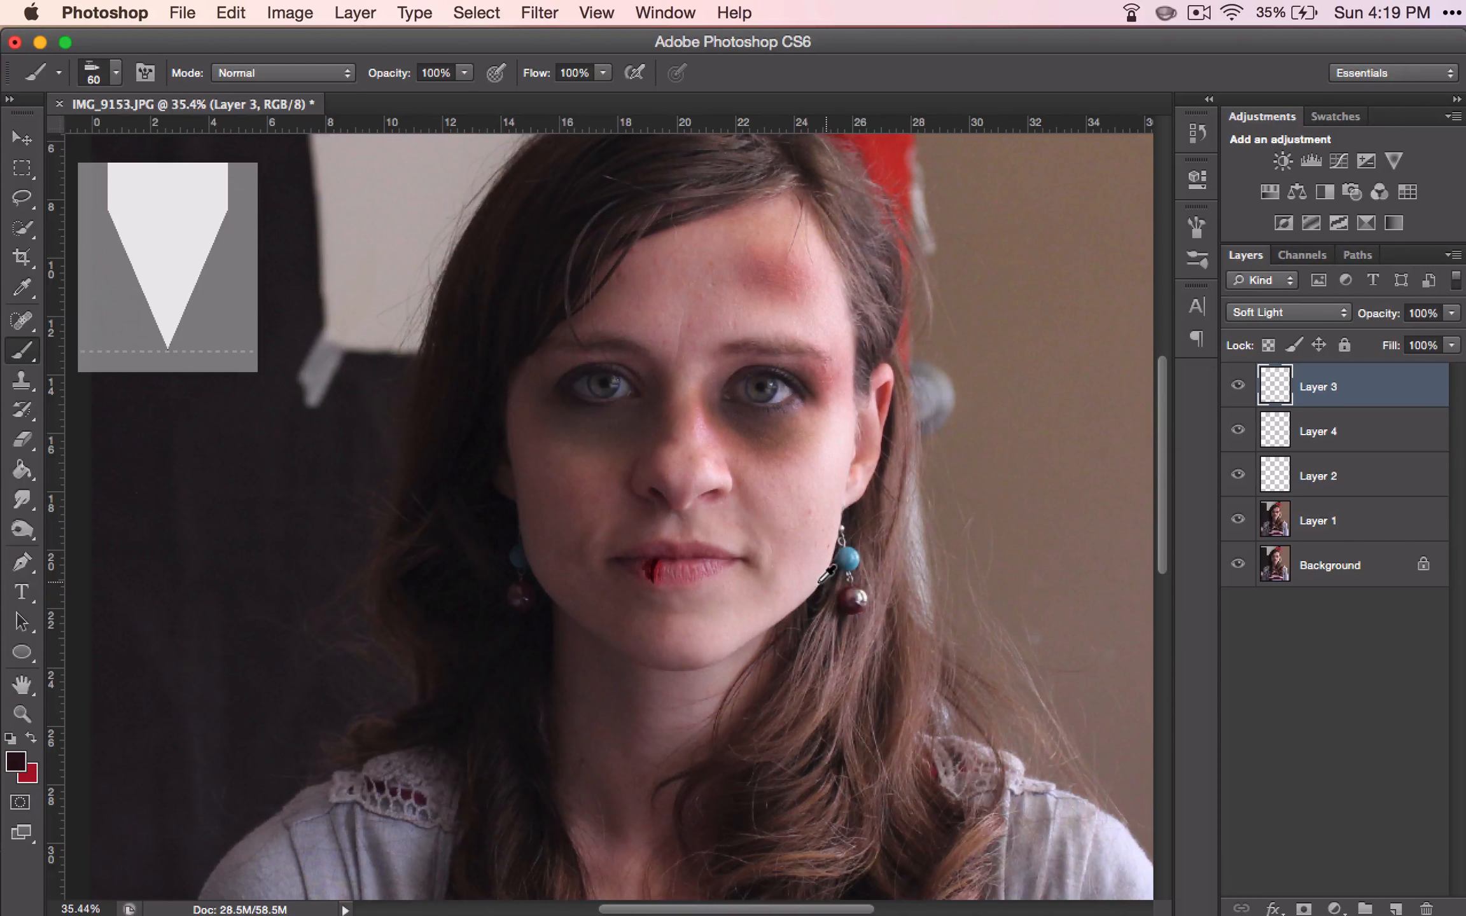
scroll(828, 575, down, 2)
scroll(598, 470, up, 2)
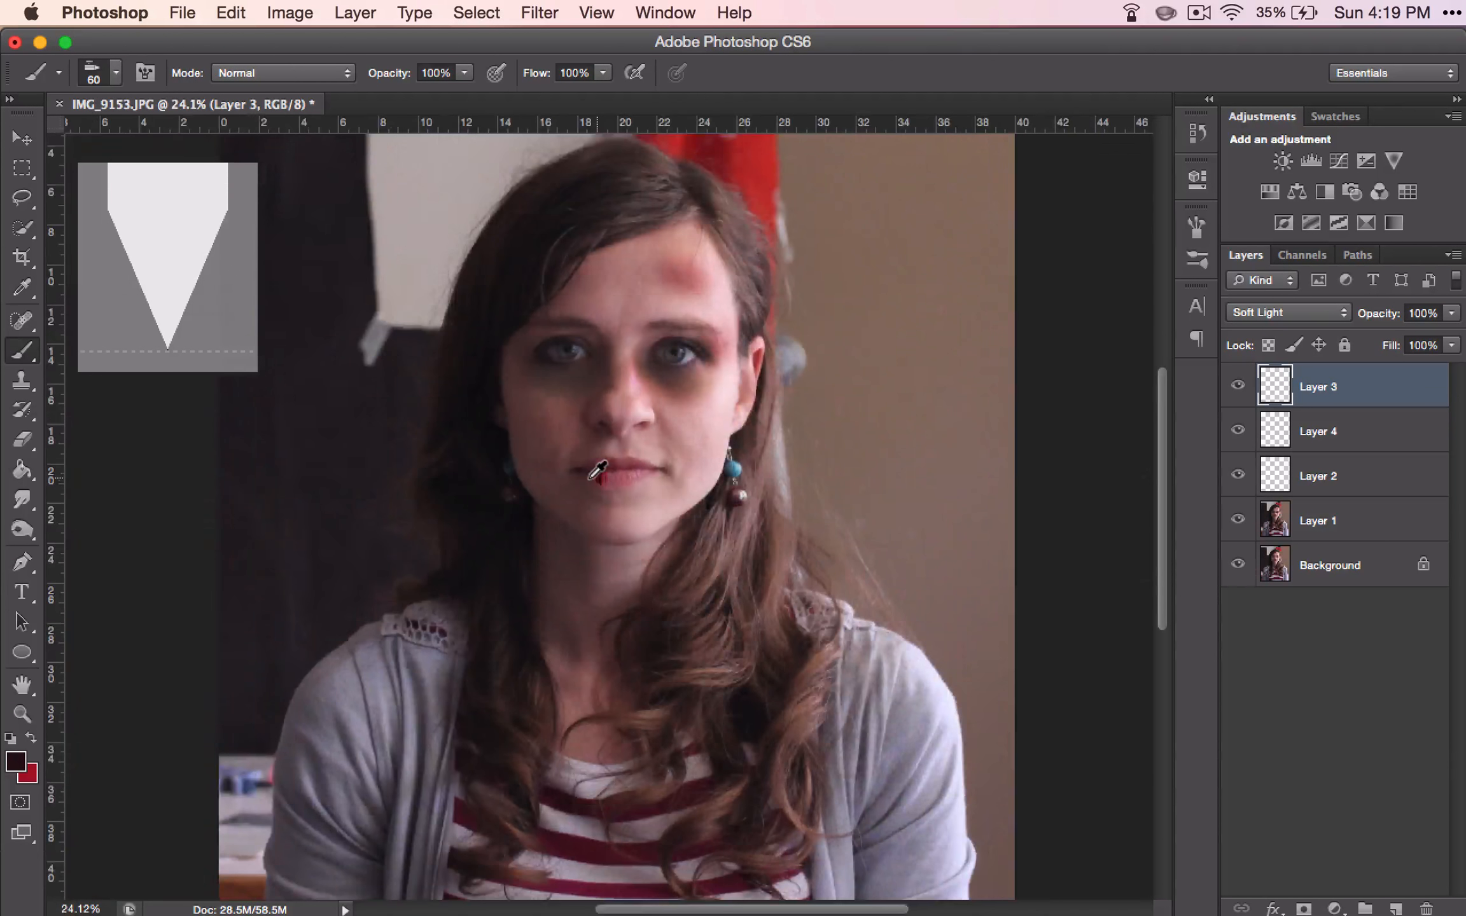
scroll(598, 471, up, 2)
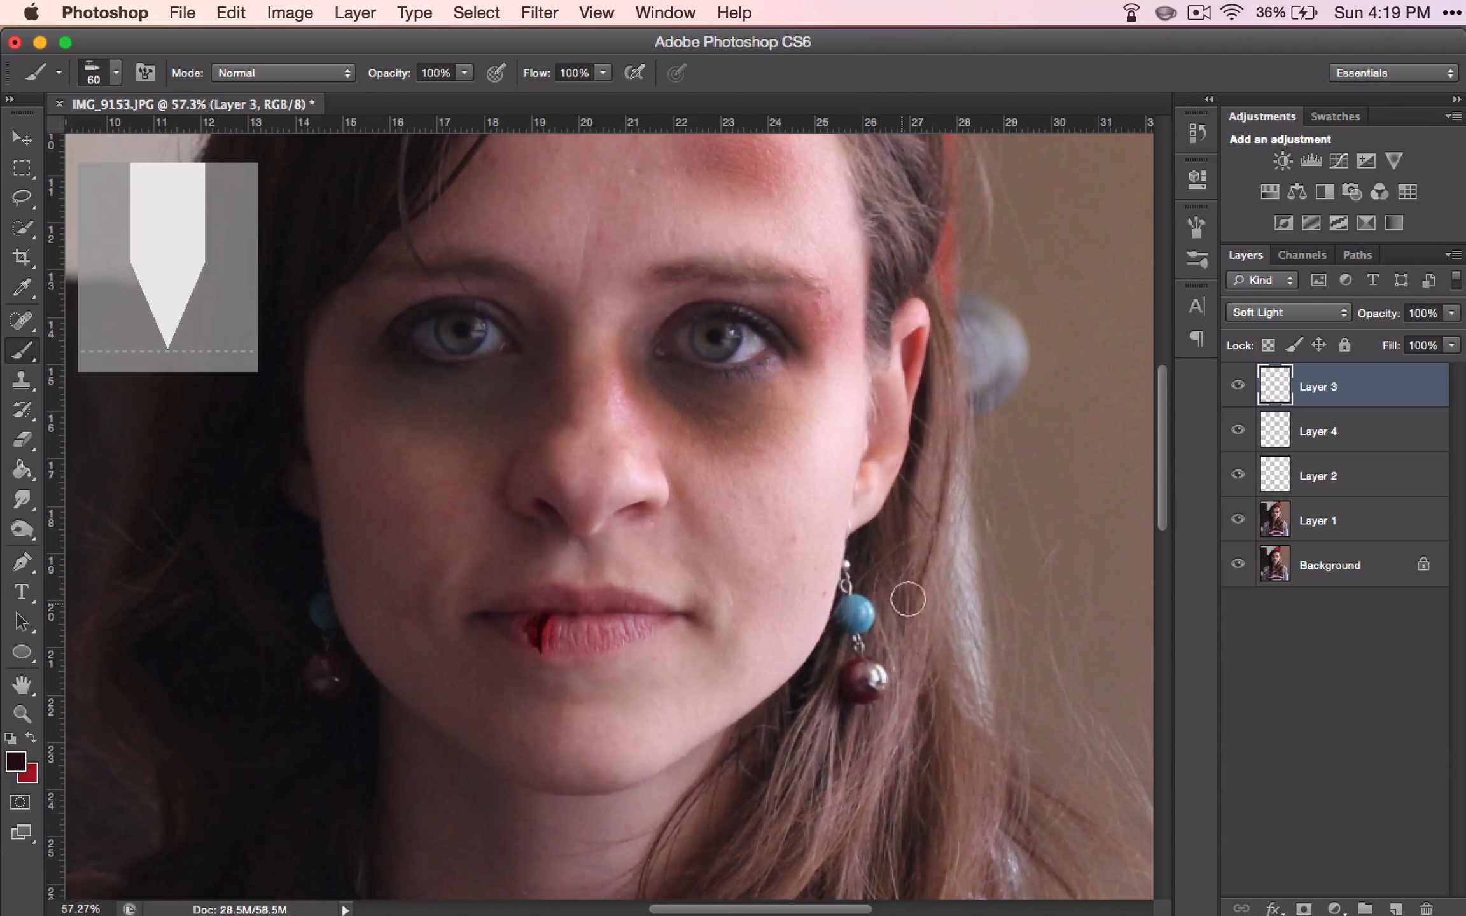
Step: Lower the opacity of Layer 3 to soften the red on the lip wound
click(1452, 313)
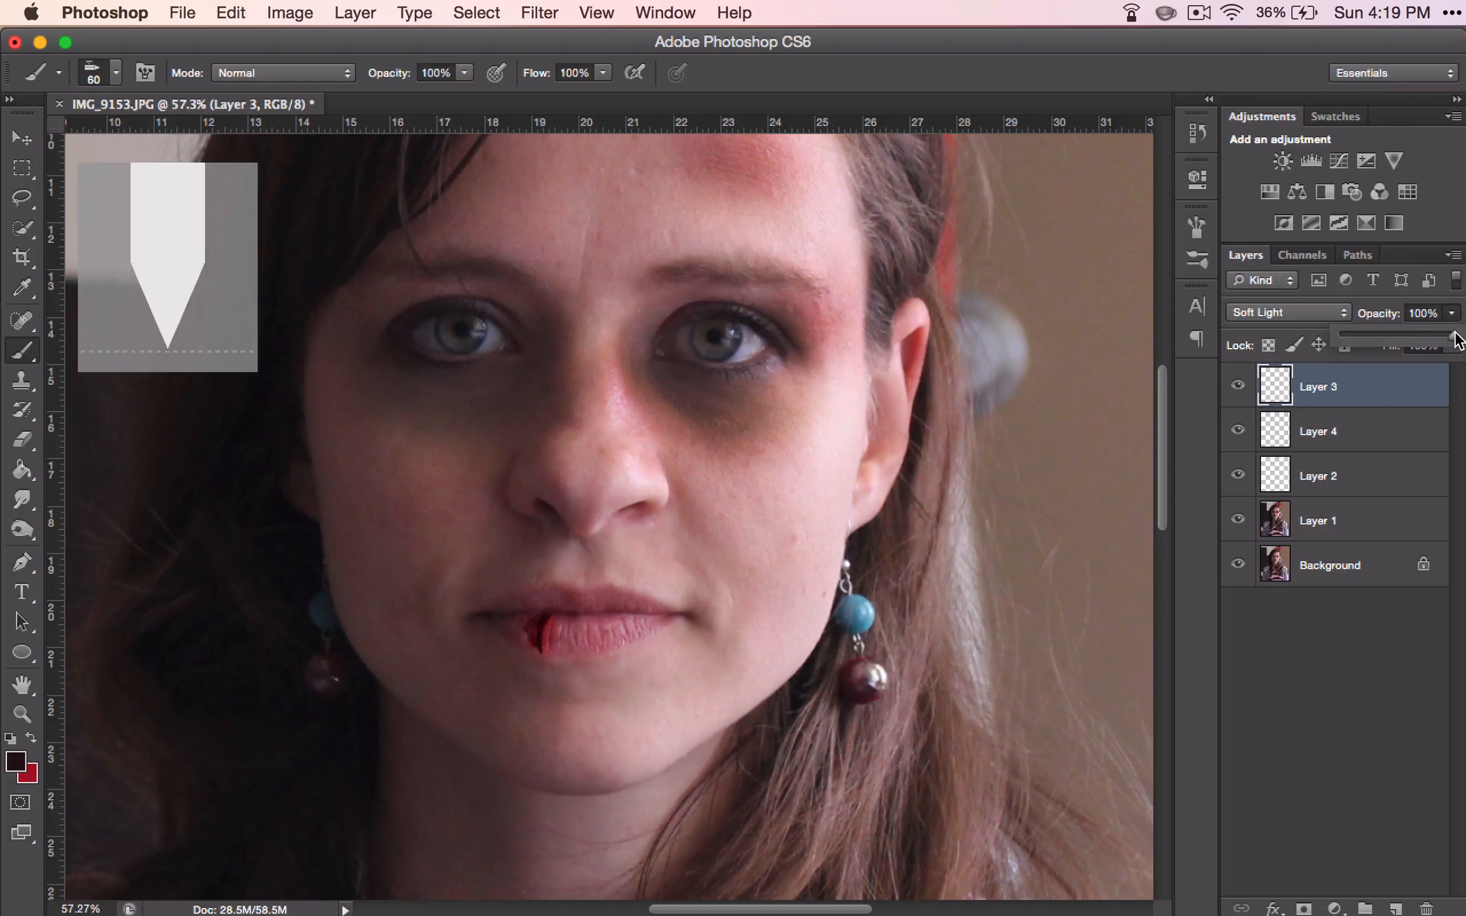
drag(1456, 340, 1408, 332)
drag(527, 624, 537, 661)
Step: Compare the lip wound with Layer 4 hidden and shown
click(1336, 433)
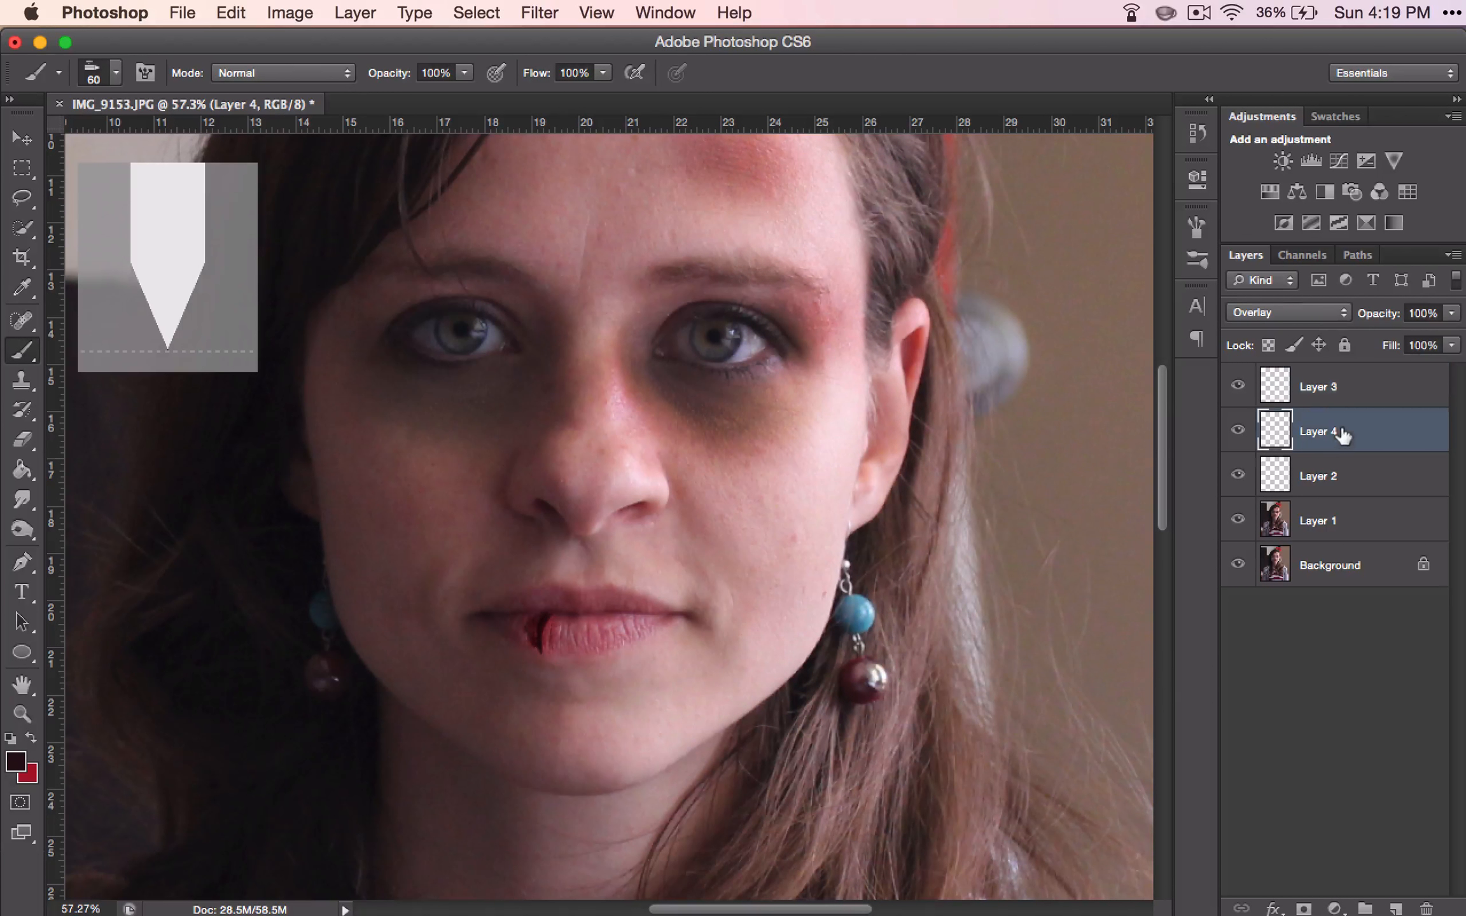
click(1235, 429)
click(1236, 429)
Step: Set the blend mode of Layer 2 to Dissolve and check the cut on the lip up close and from afar
click(1316, 474)
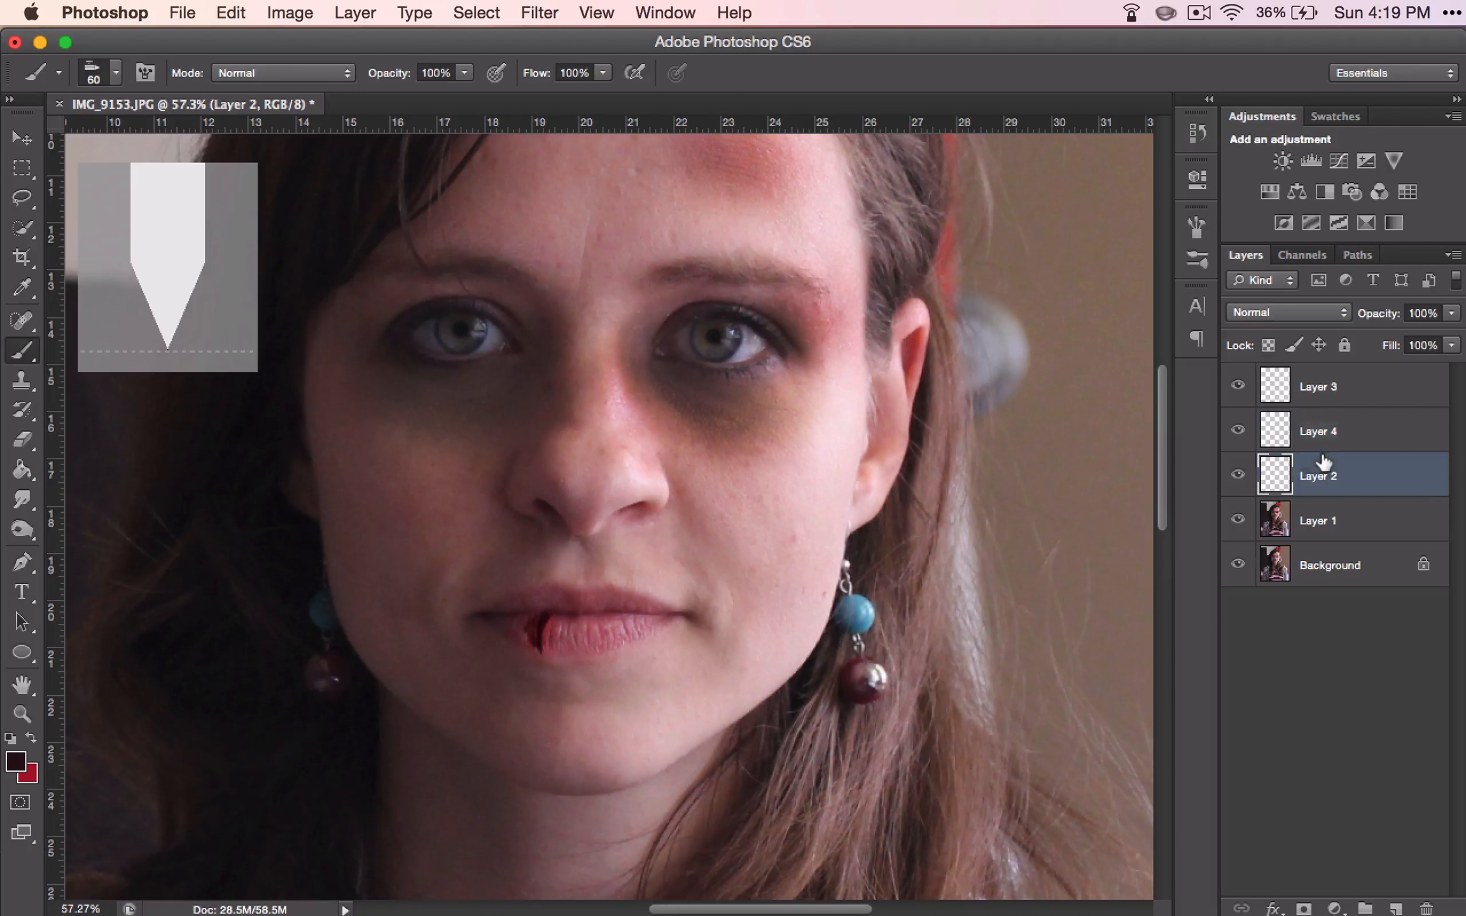
click(1293, 309)
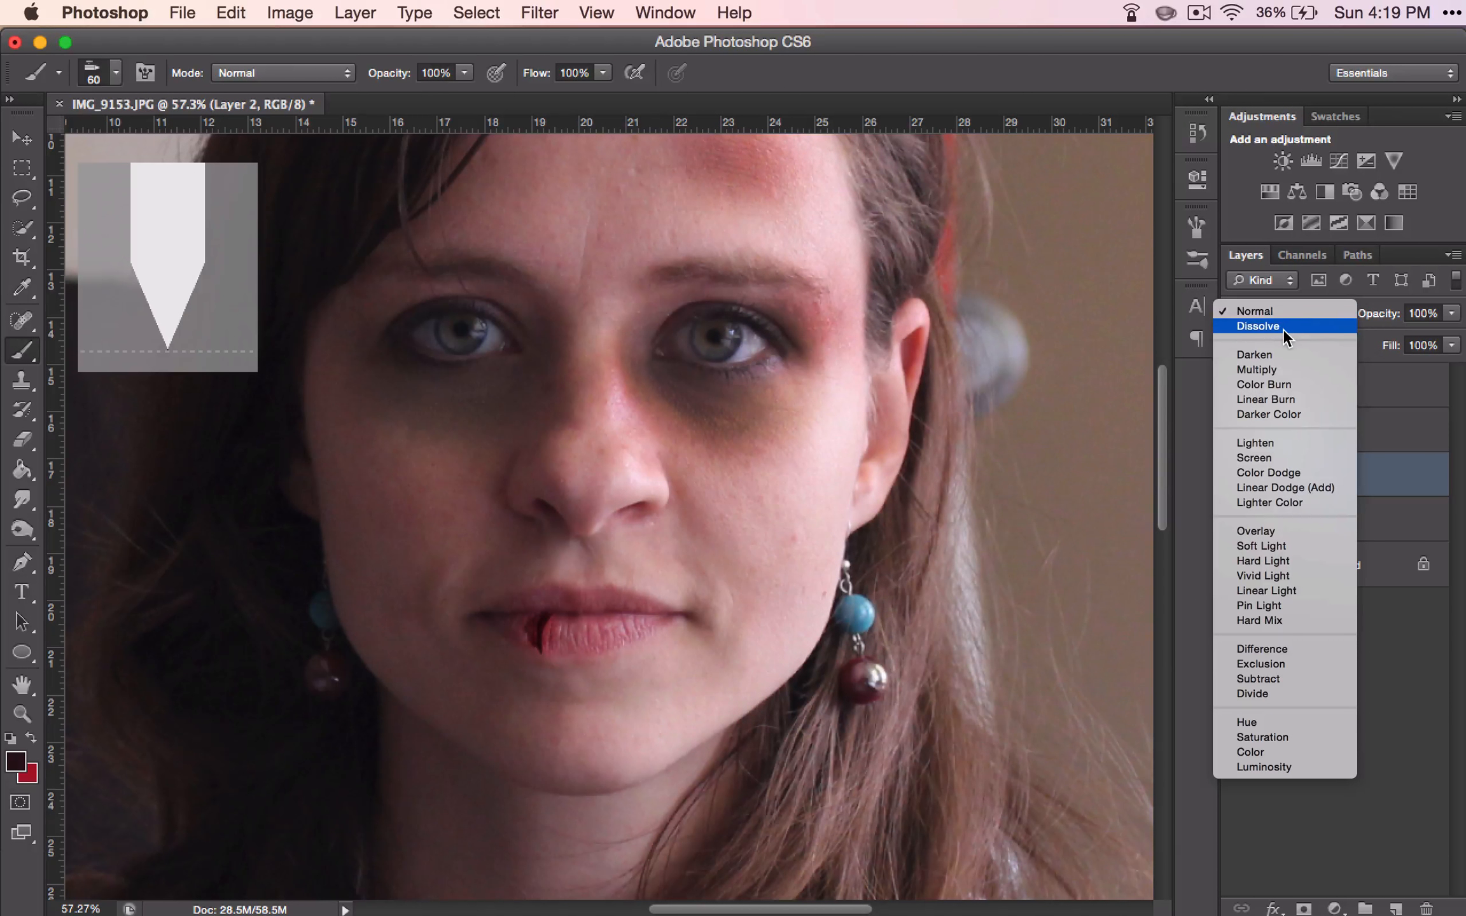
click(1283, 326)
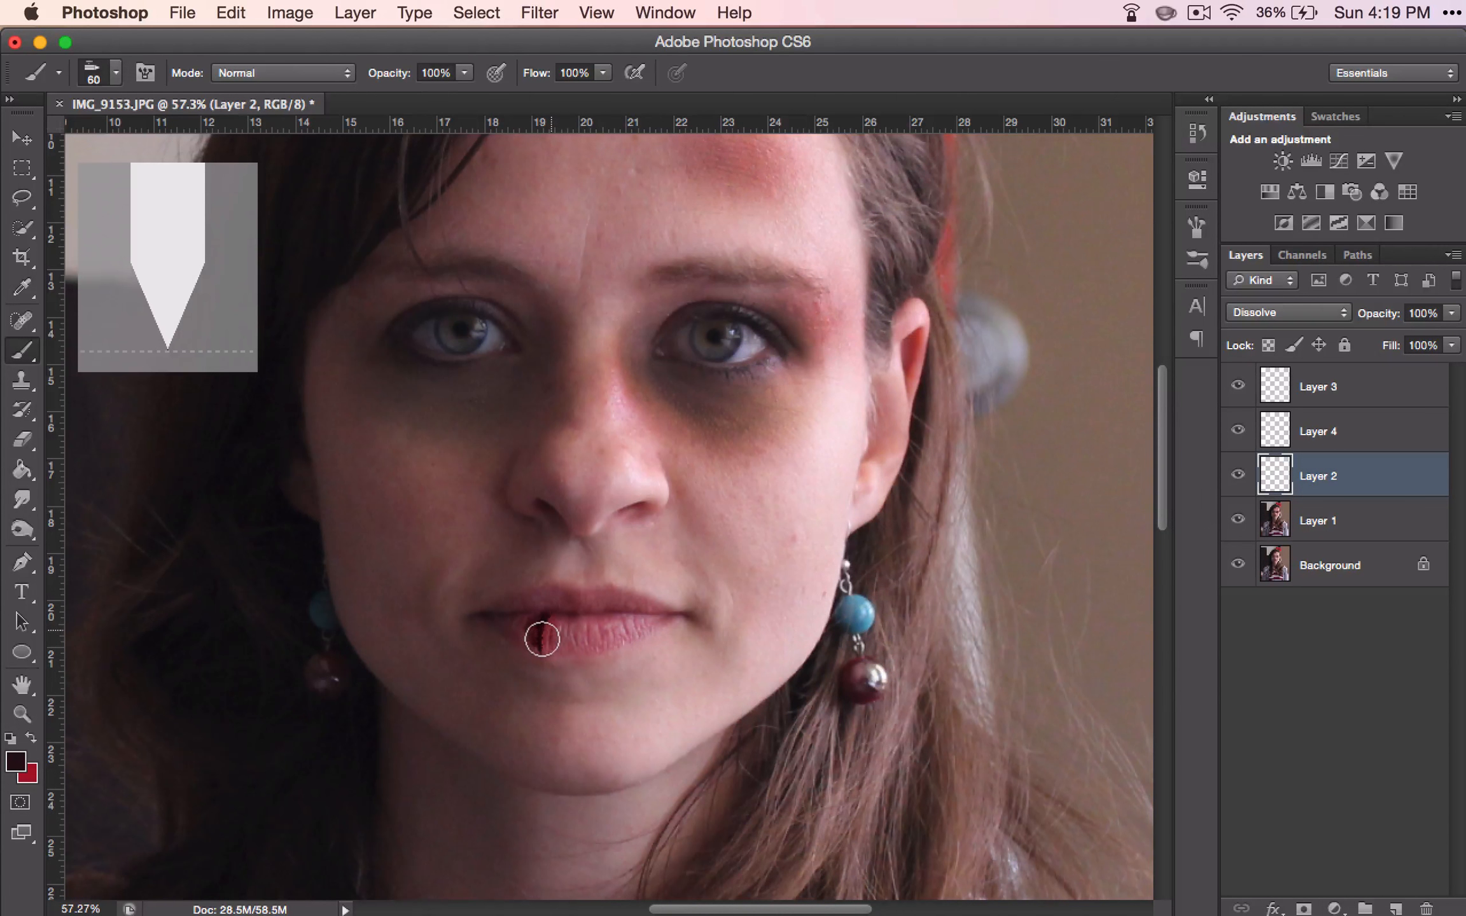
scroll(541, 645, up, 3)
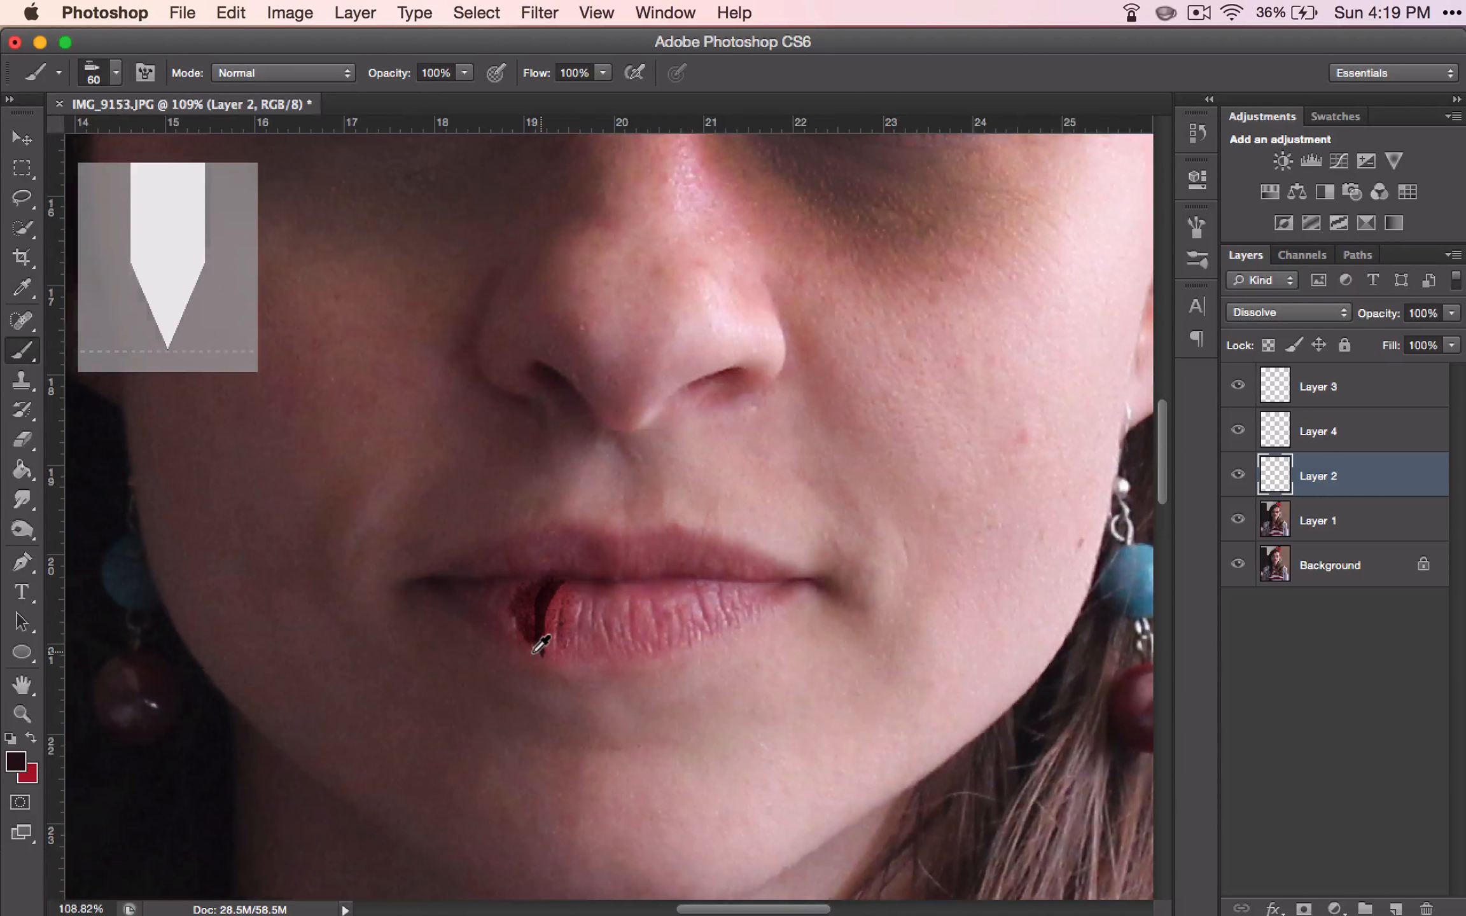
scroll(541, 644, up, 5)
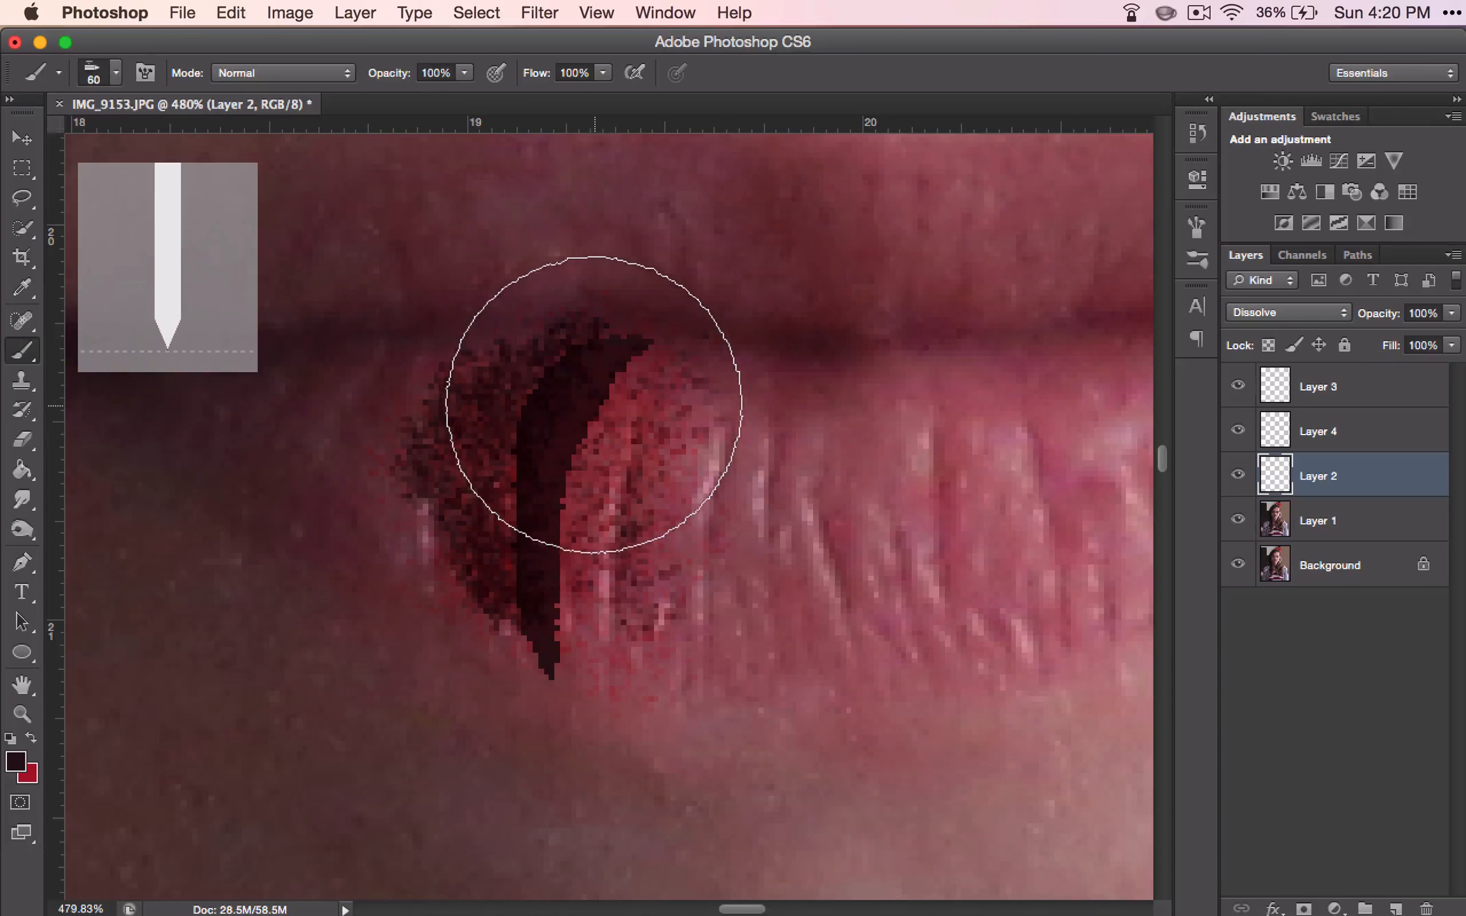
scroll(589, 518, down, 5)
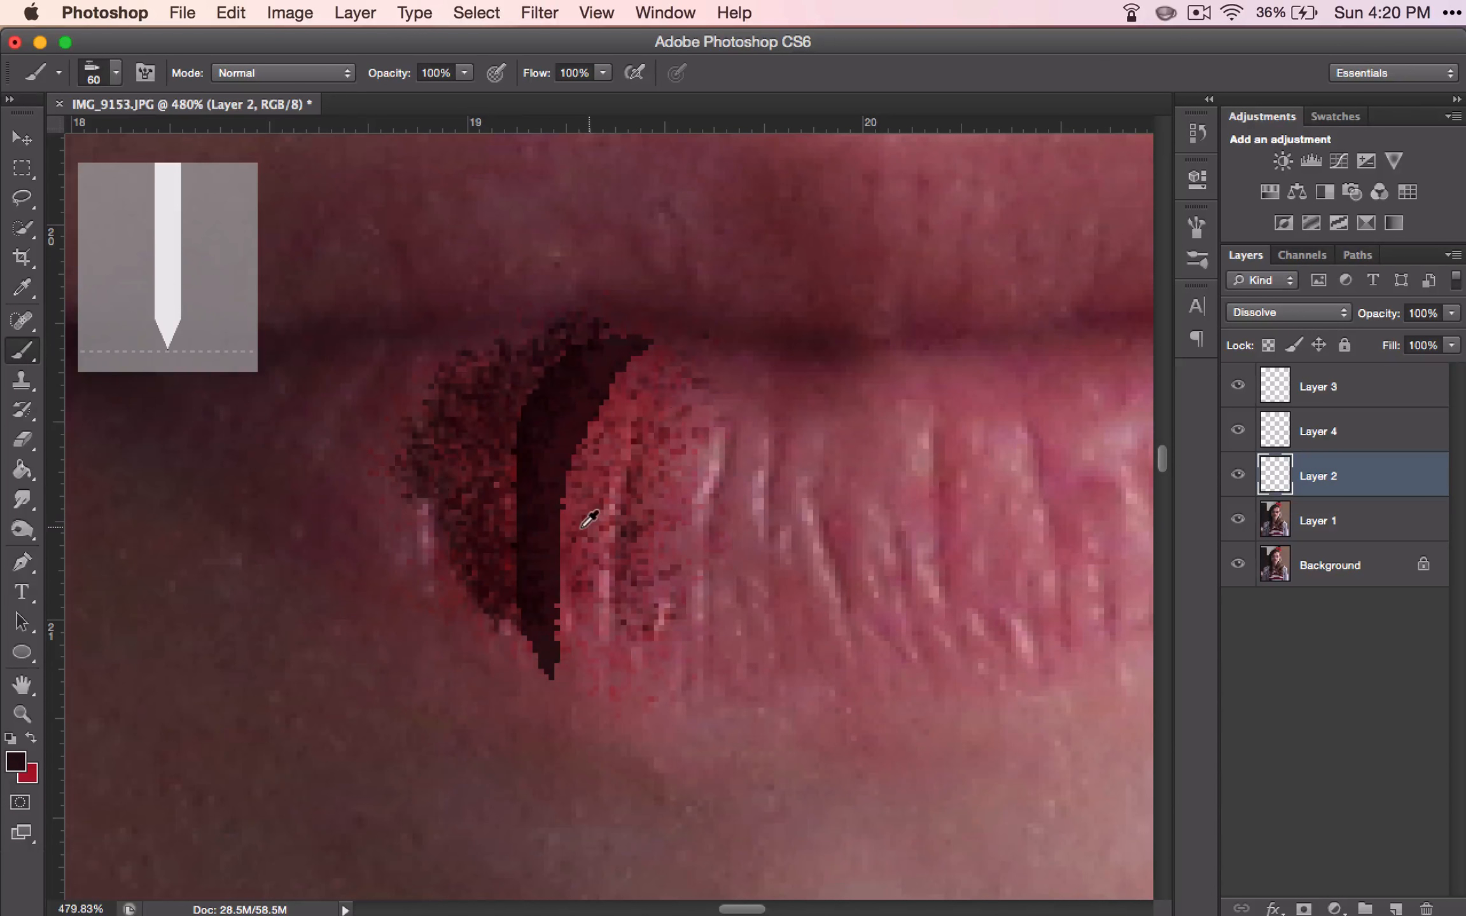
scroll(589, 519, down, 3)
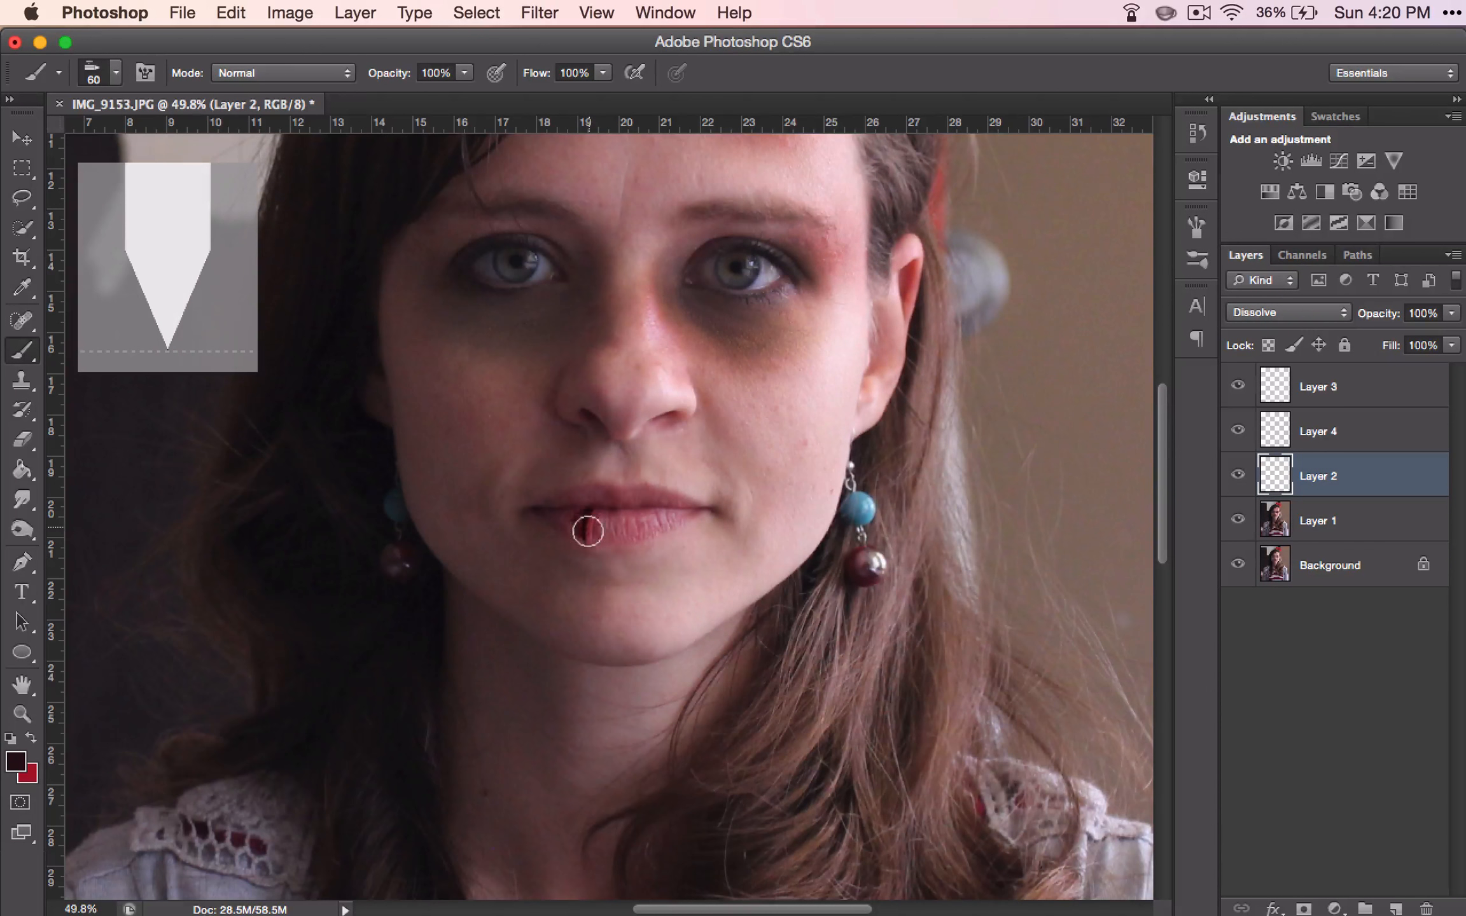
Step: Switch to the Eraser tool over the lip cut and reduce its tip size to 70 px
scroll(503, 580, up, 5)
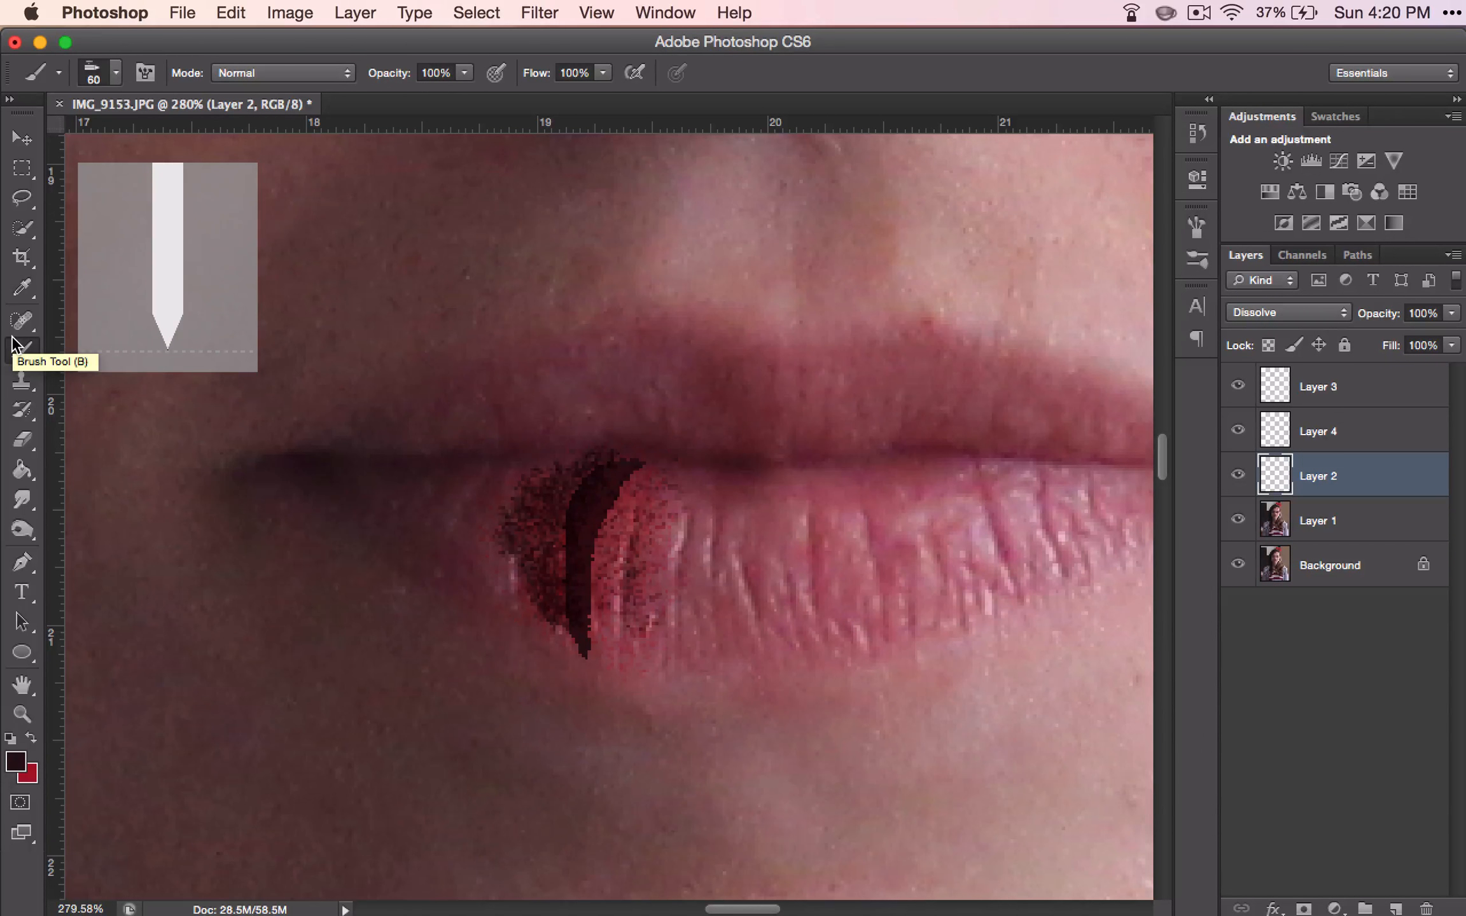
key(e)
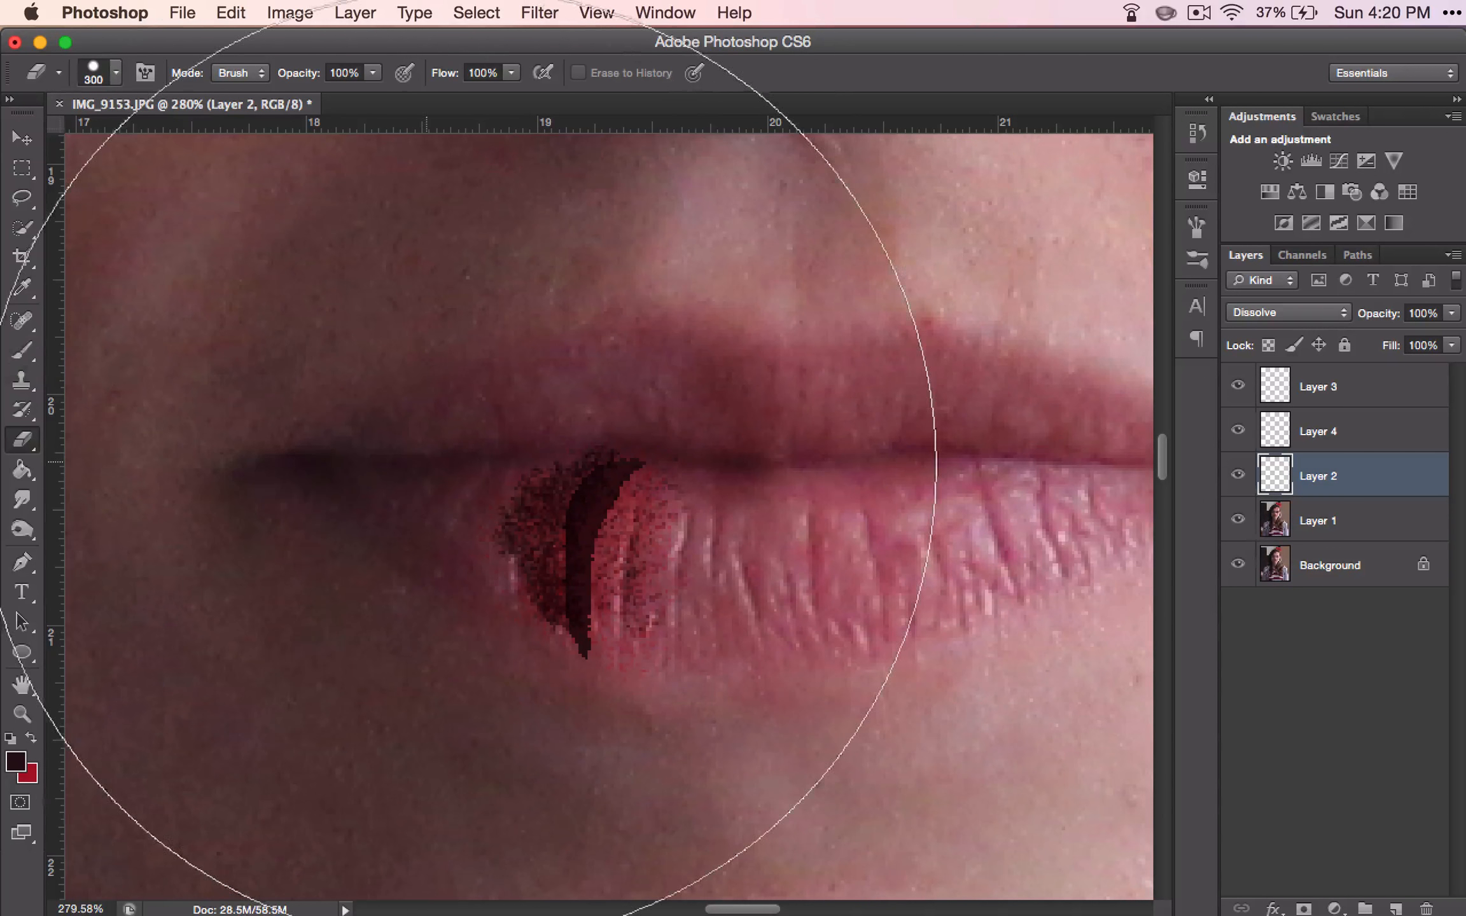
key(bracketleft)
key(bracketleft)
key(bracketleft)
key(bracketleft)
key(bracketleft)
key(bracketleft)
key(bracketleft)
key(bracketleft)
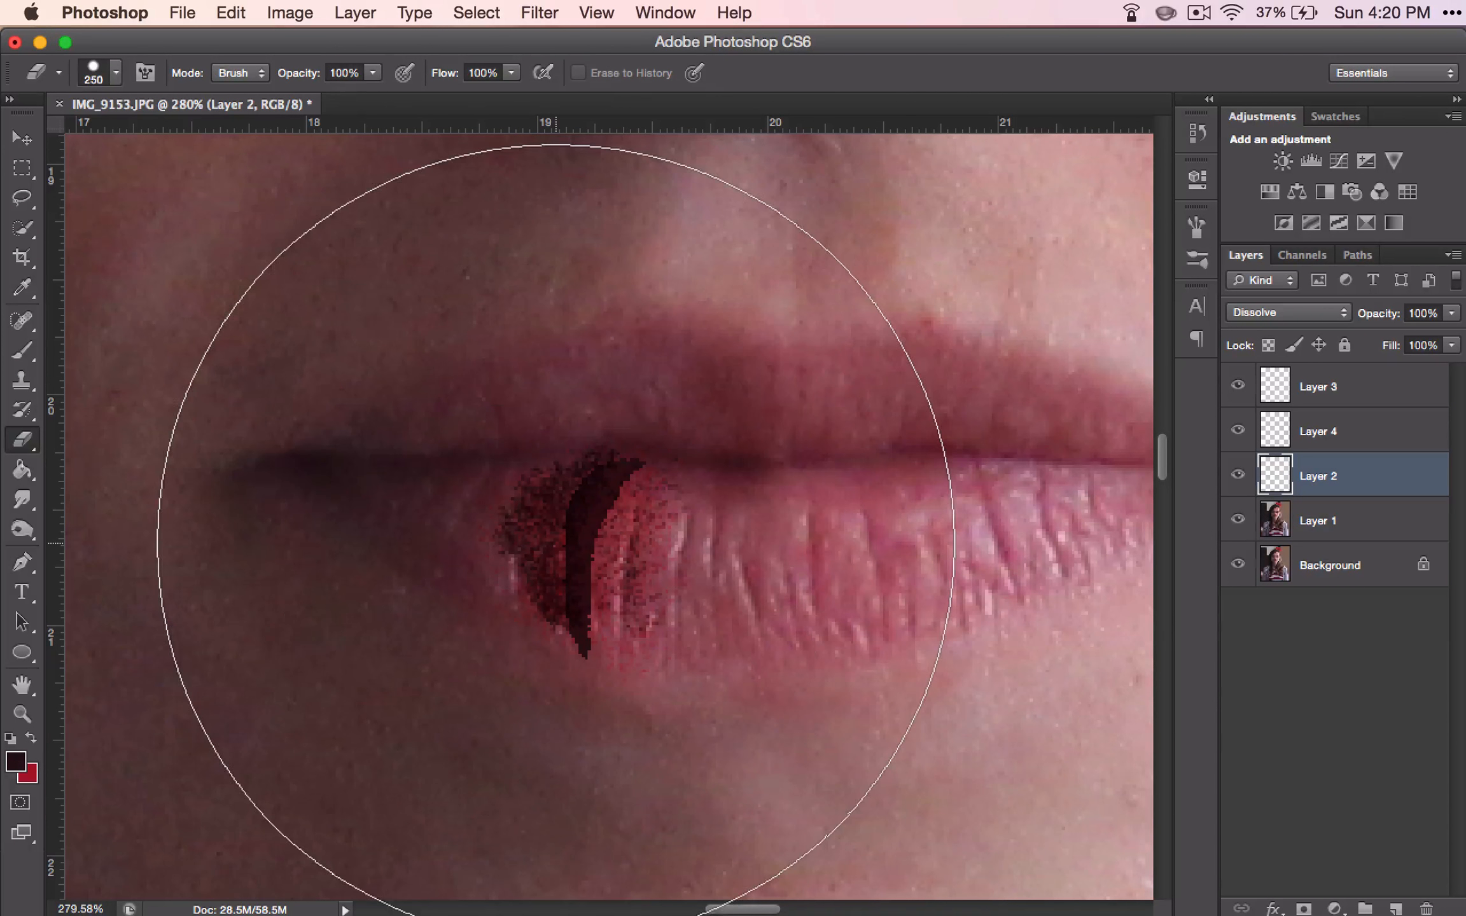
key(bracketleft)
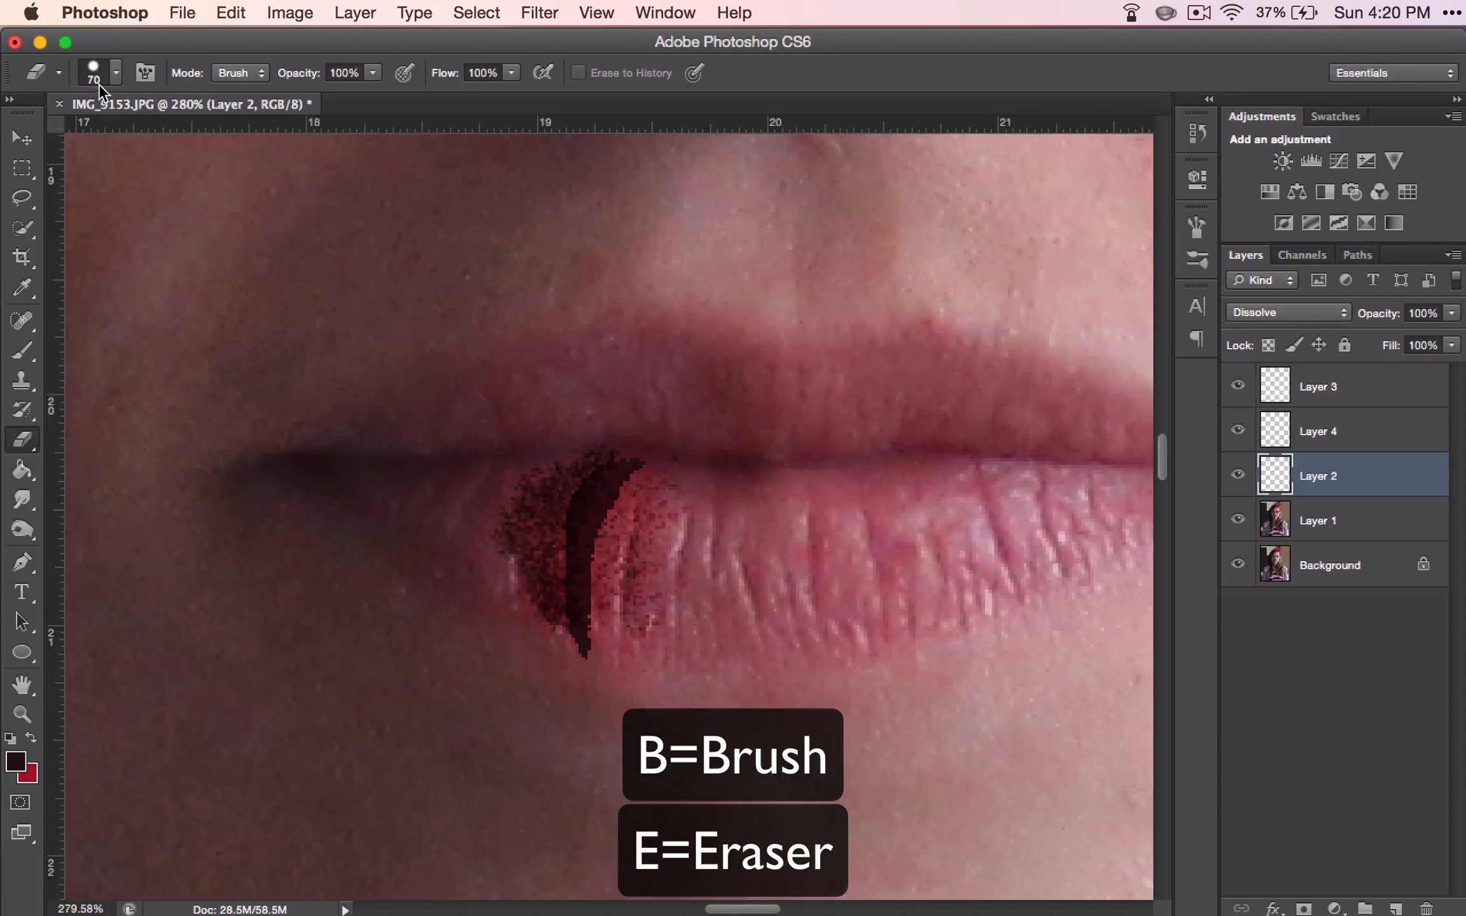
Step: Soften the eraser tip by setting its hardness to 0%
click(115, 73)
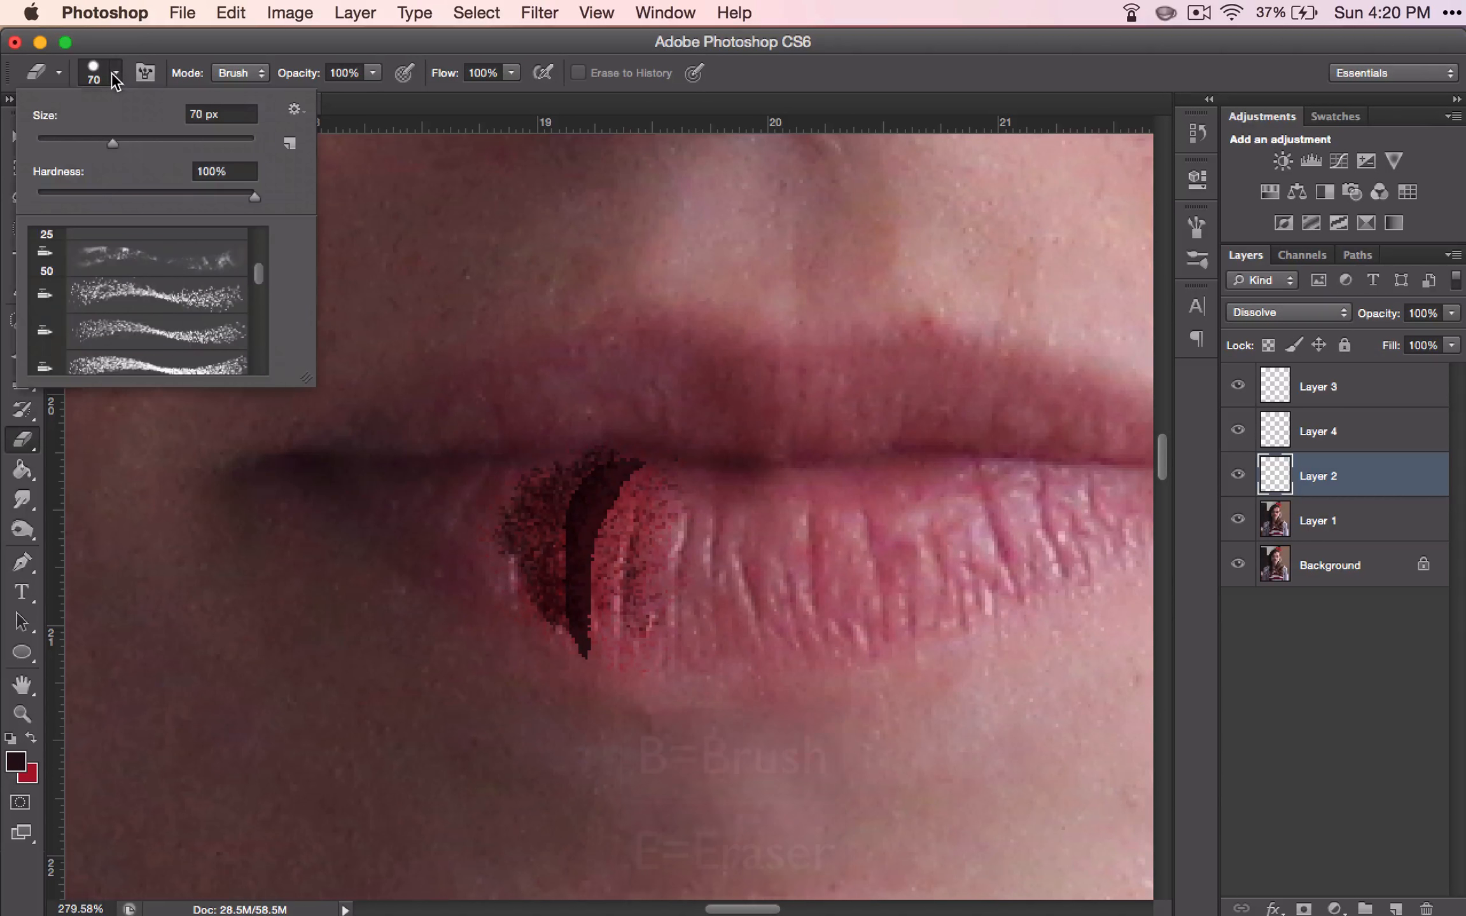
click(39, 194)
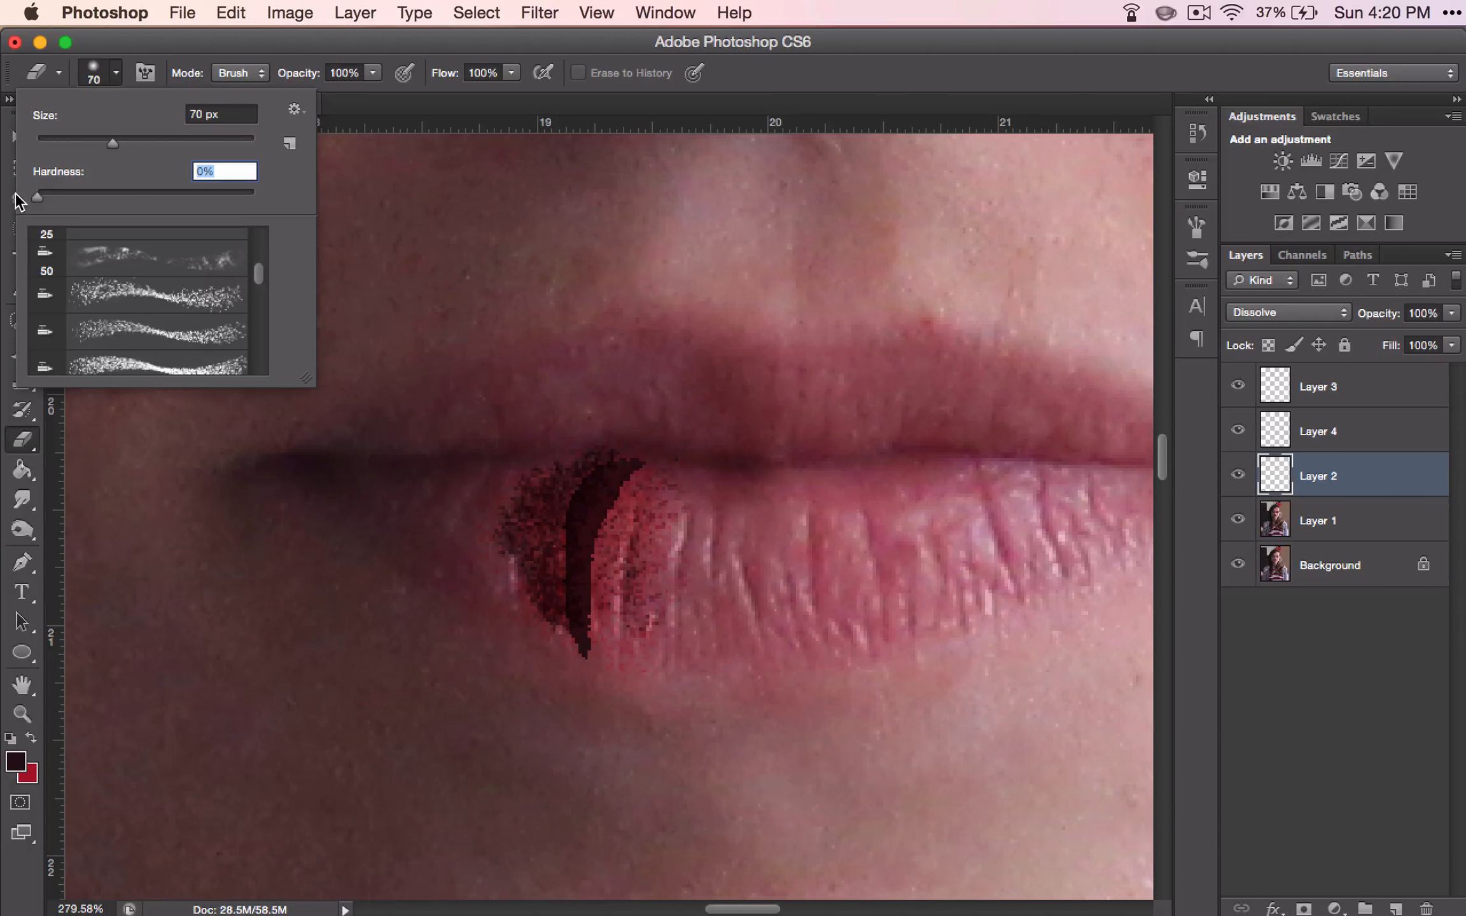
click(285, 513)
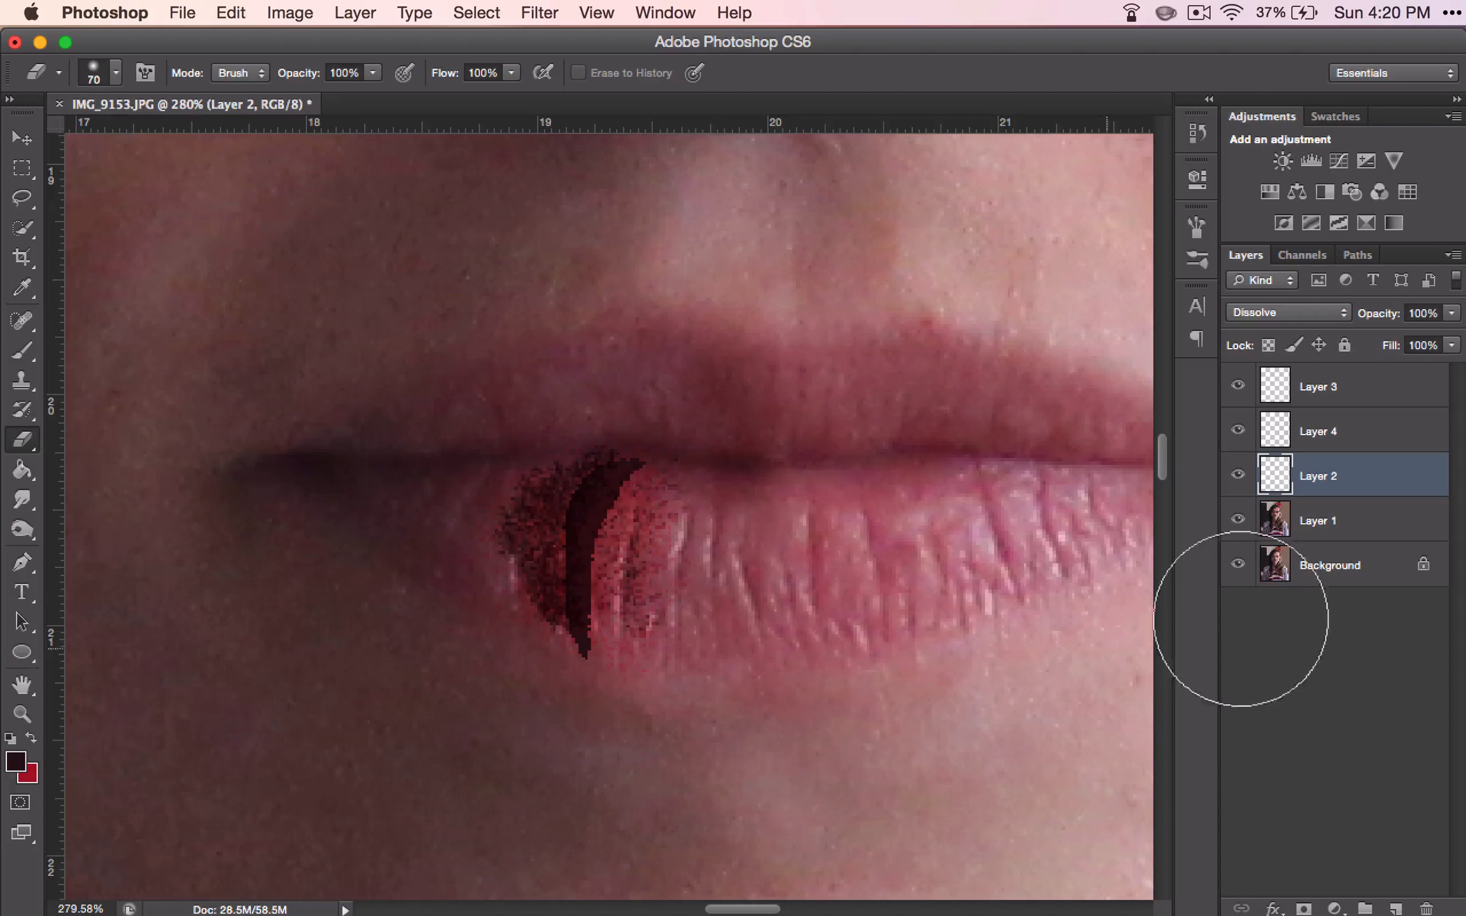
Step: On Layer 4, erase part of the dark shading around the lip cut with the soft eraser enlarged to 175 px
click(1236, 431)
click(1236, 432)
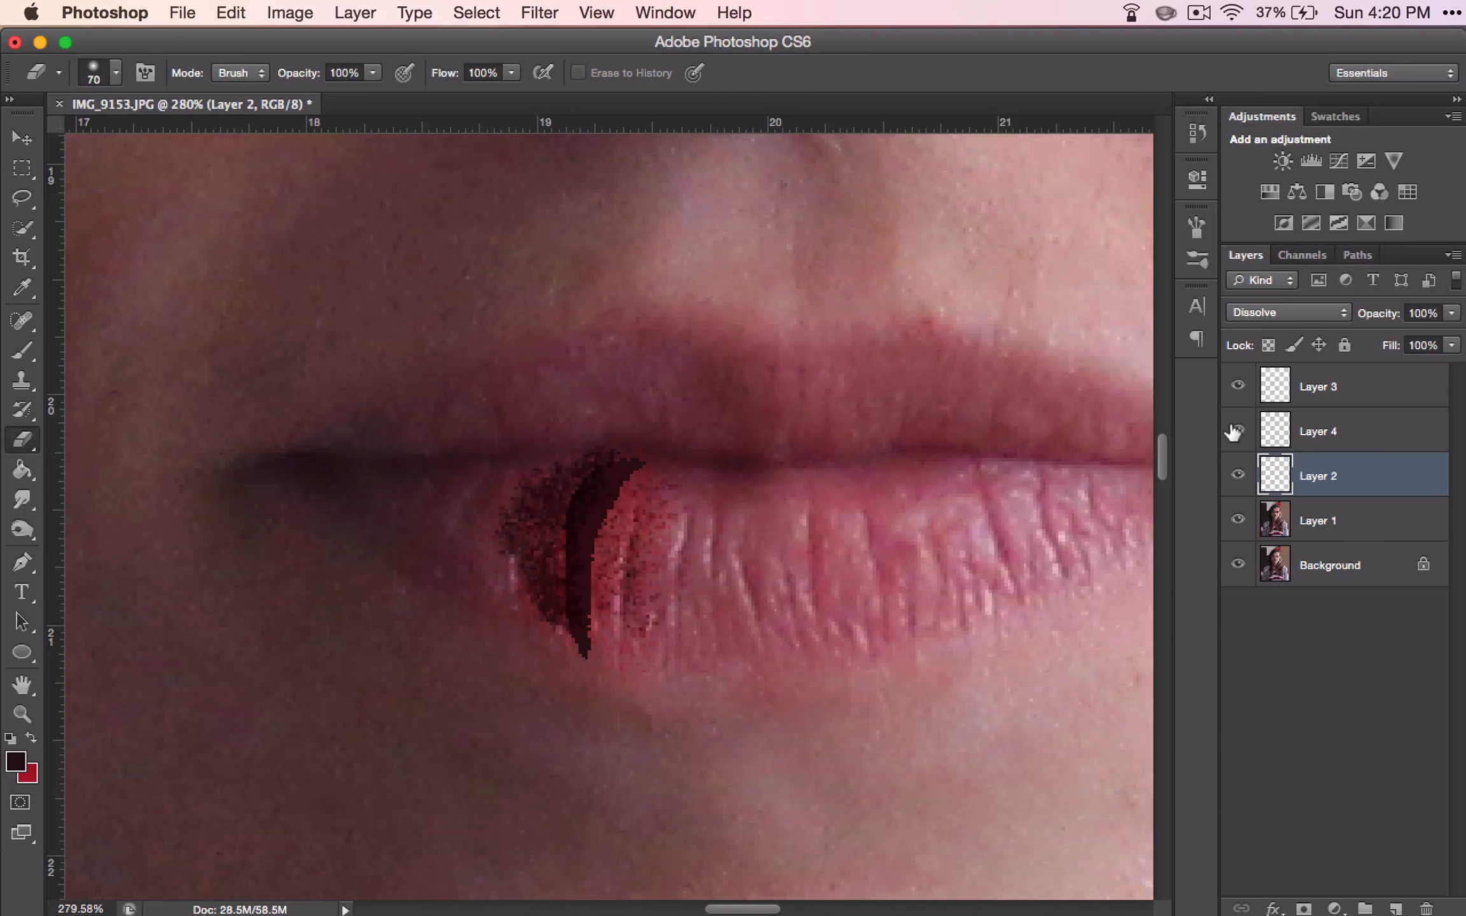
click(1337, 431)
key(bracketright)
key(bracketright)
key(bracketright)
key(bracketright)
key(bracketright)
key(bracketright)
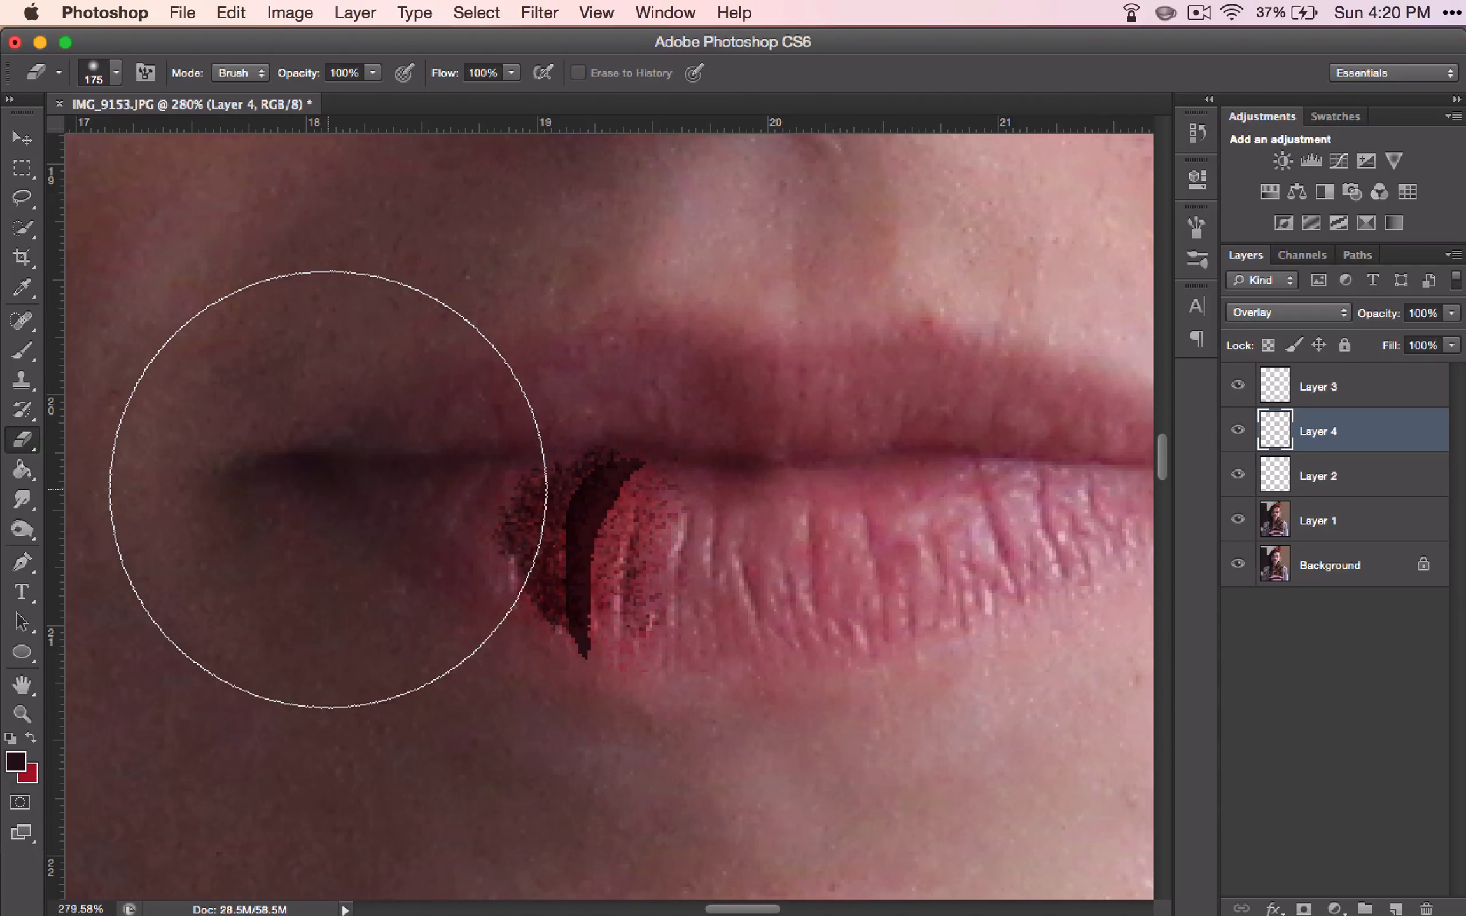
drag(327, 489, 261, 484)
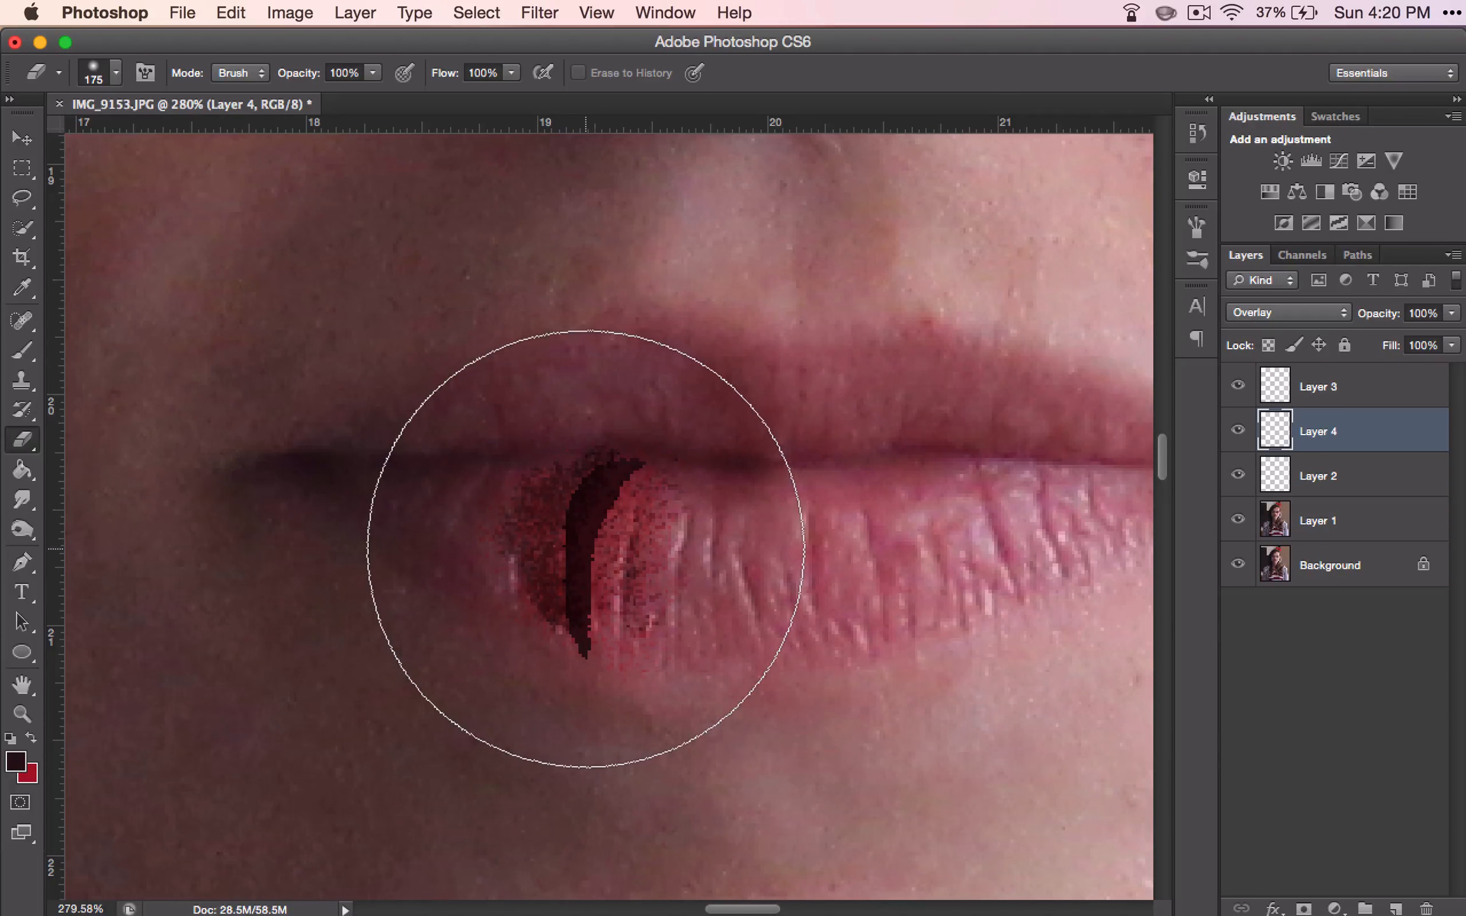
Step: Check the wound against the whole face, switch to the Brush tool and browse the brush presets for a textured tip
scroll(306, 429, down, 6)
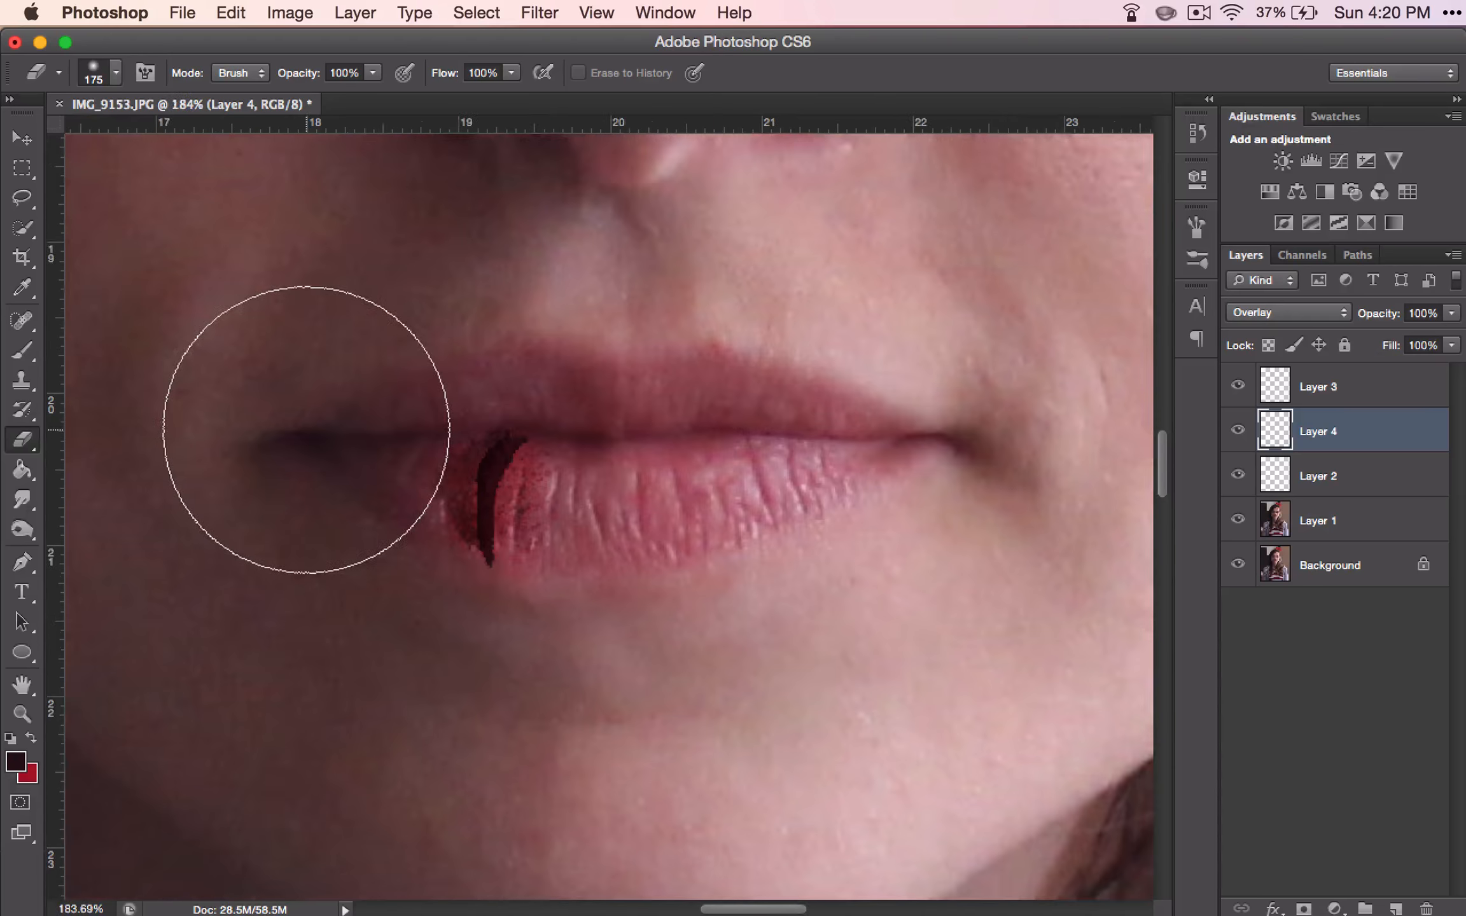
scroll(304, 428, down, 3)
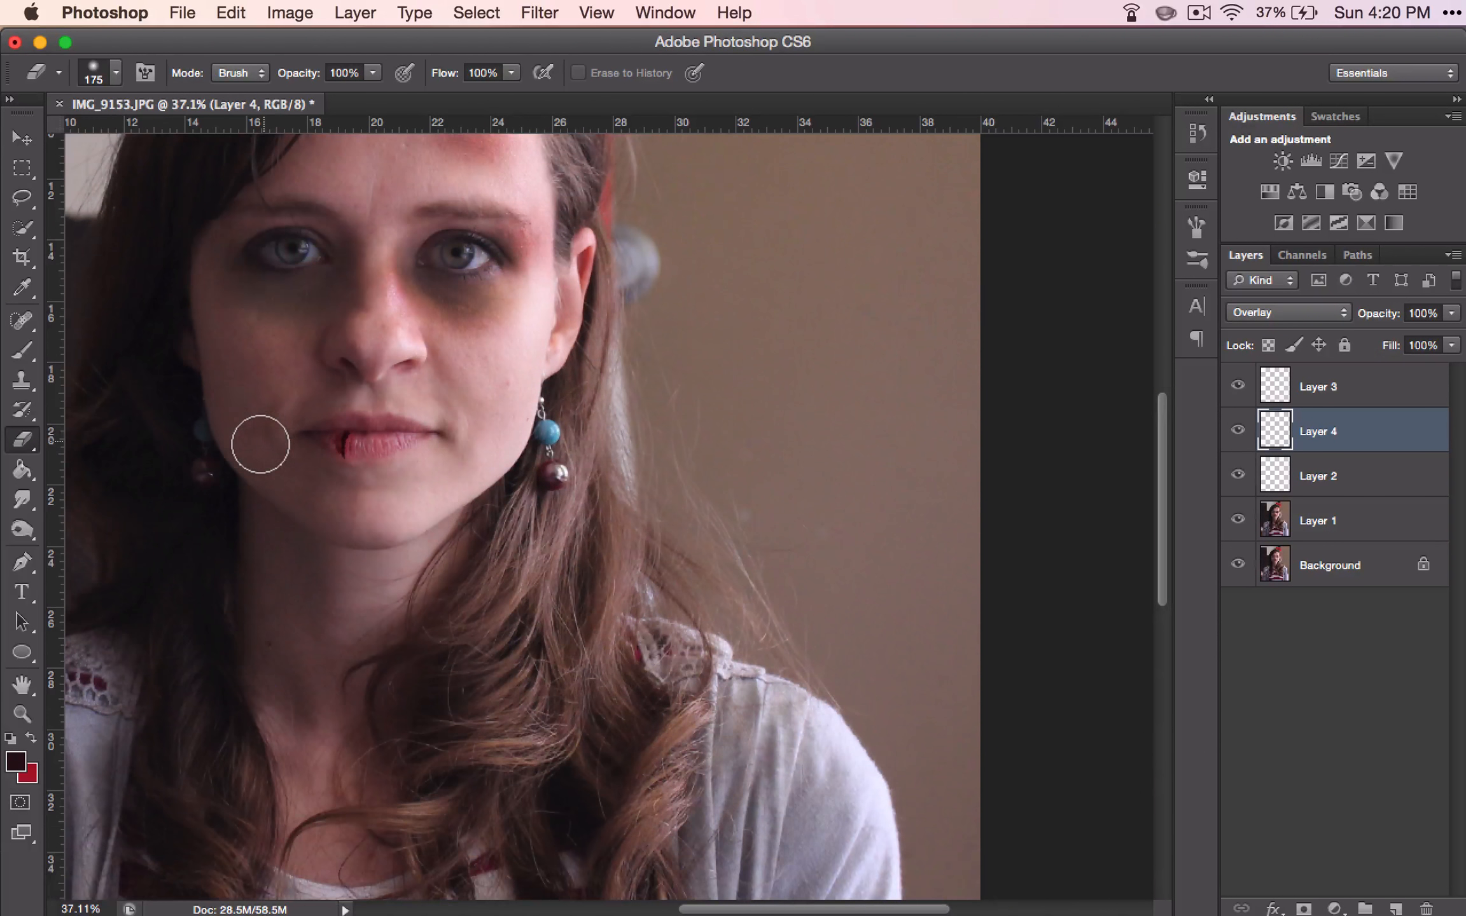
scroll(261, 439, up, 3)
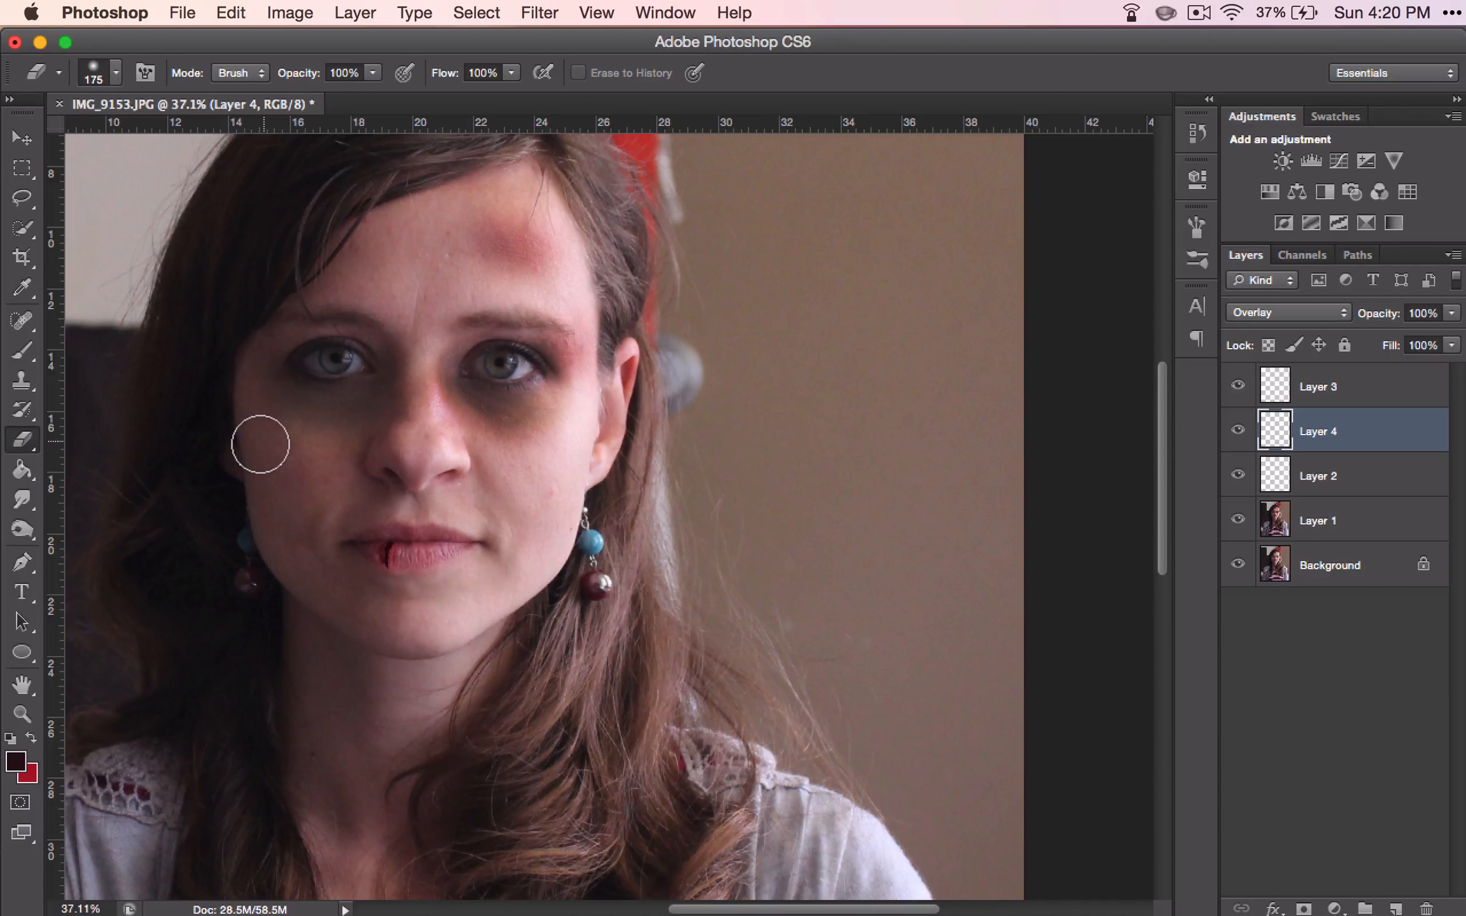
scroll(274, 453, up, 3)
scroll(288, 461, left, 3)
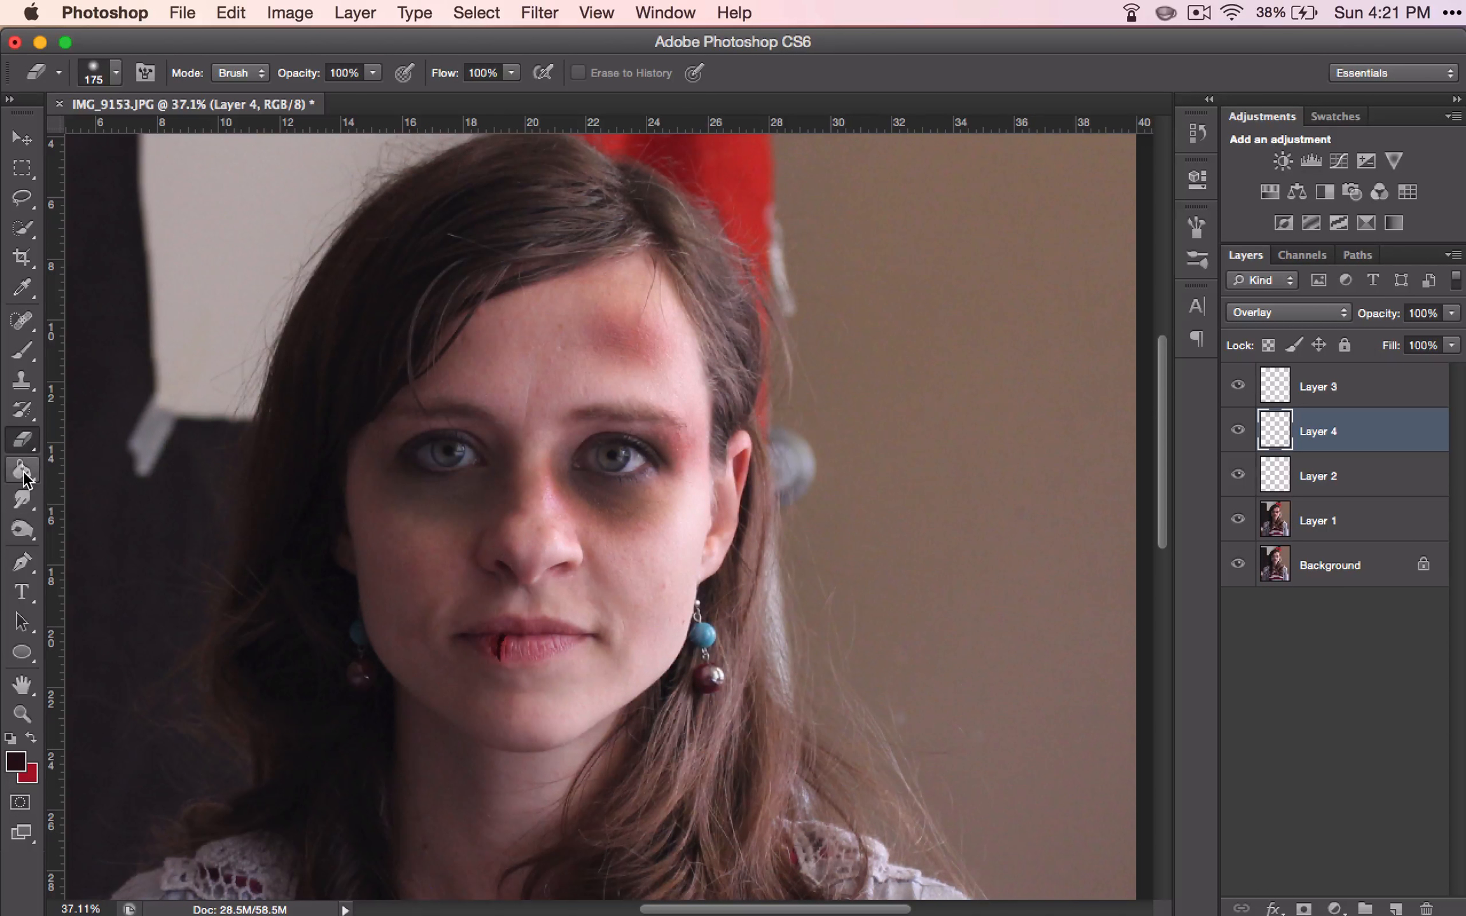
click(22, 349)
click(116, 72)
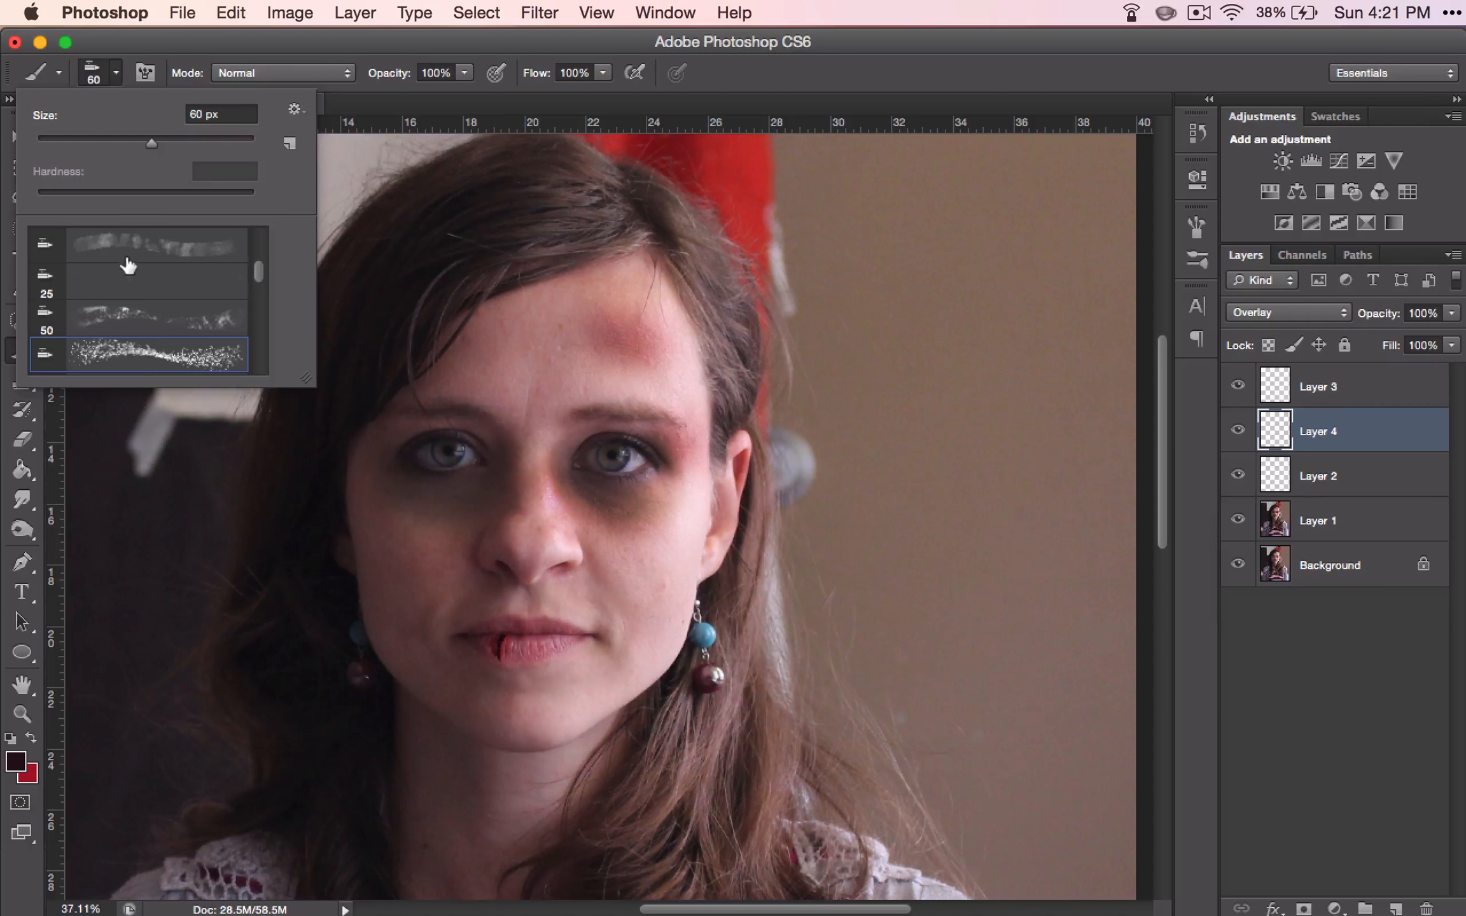
scroll(129, 268, down, 3)
scroll(130, 267, up, 1)
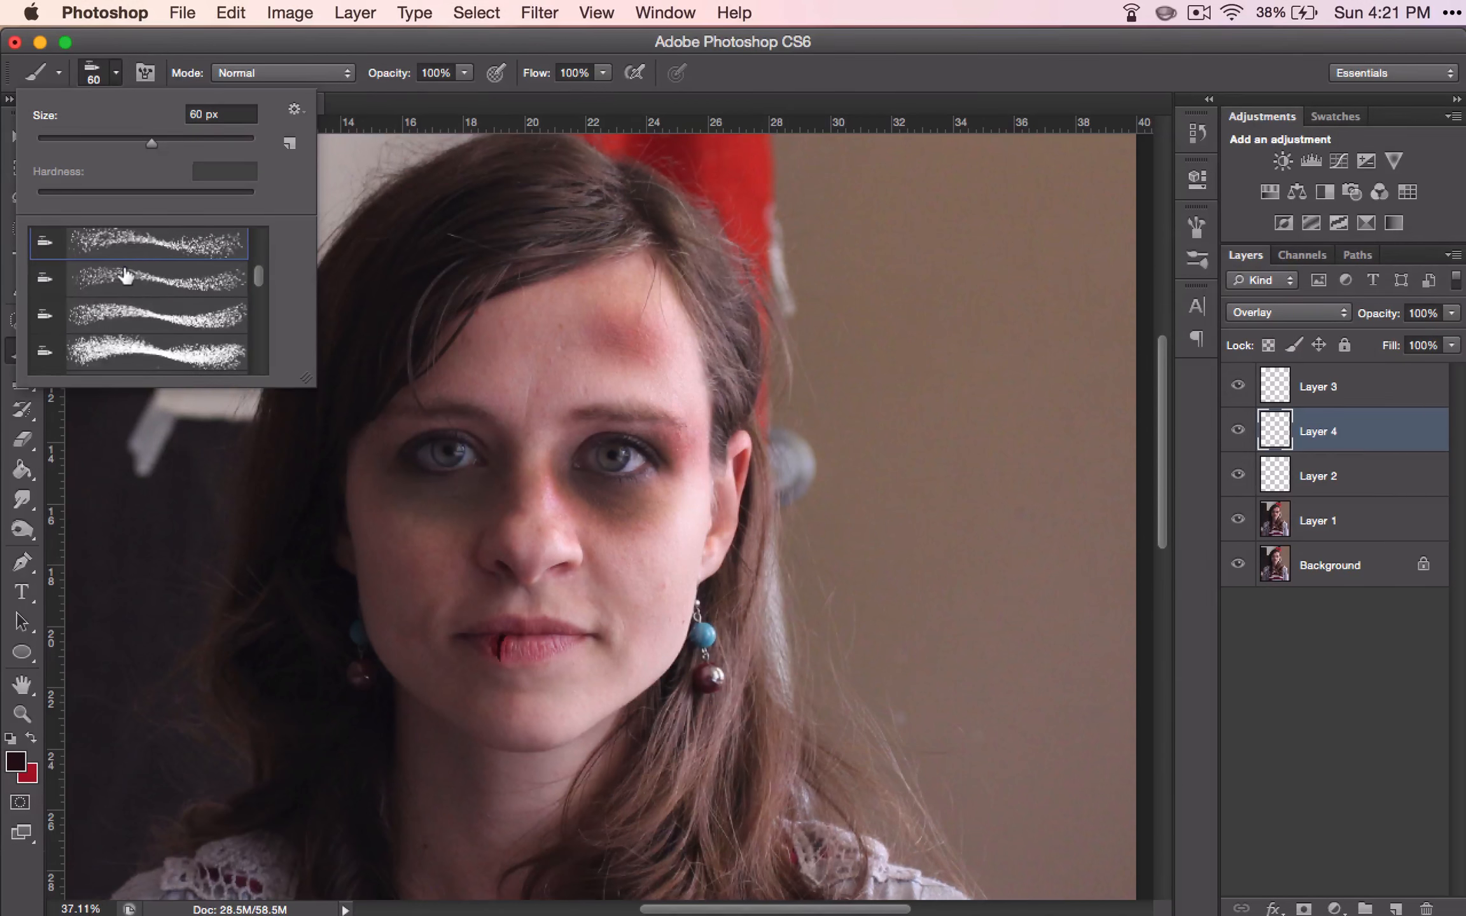